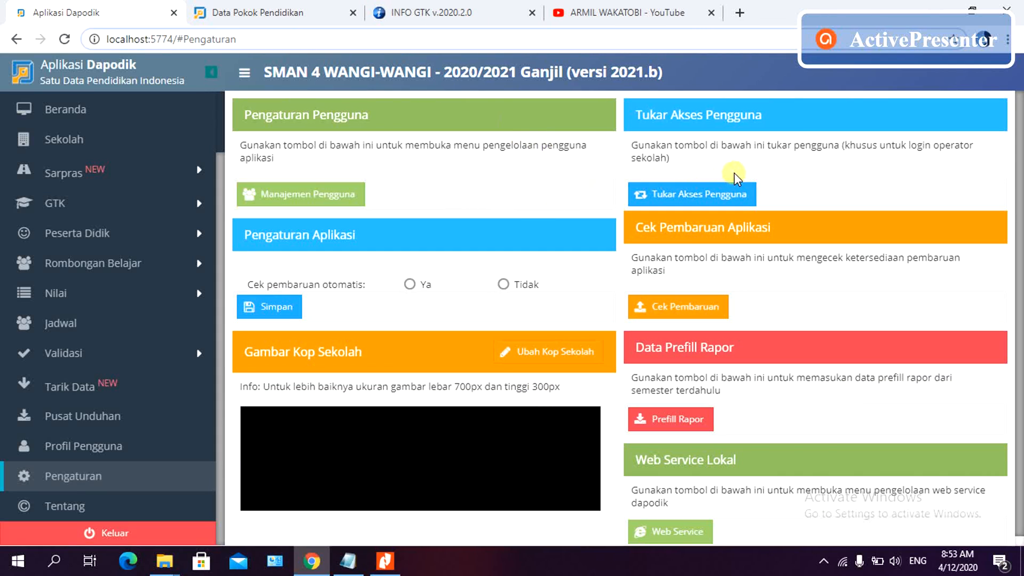
- Switch user access to the teacher's GTK account after confirming the school registration code
click(690, 197)
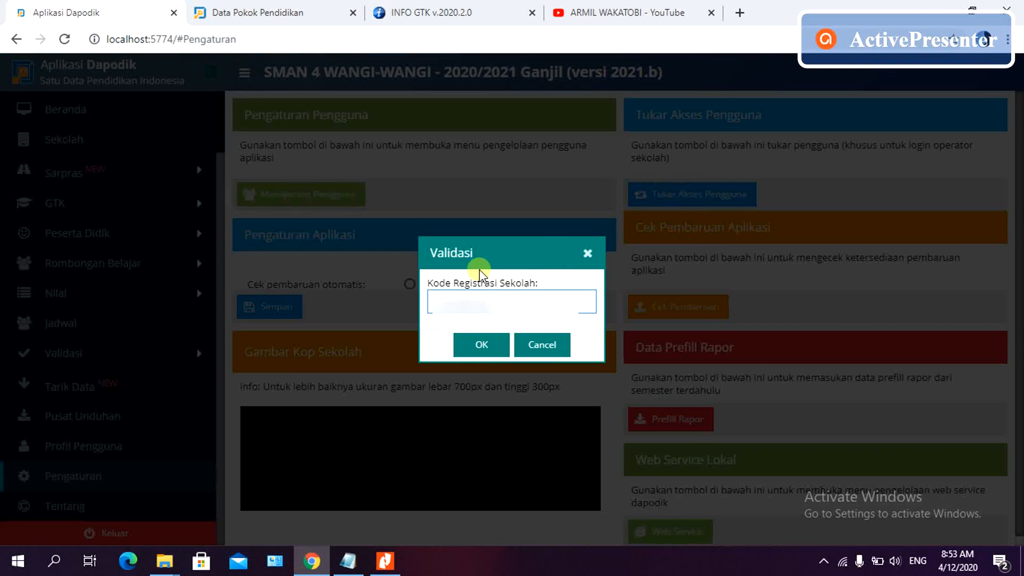
click(481, 347)
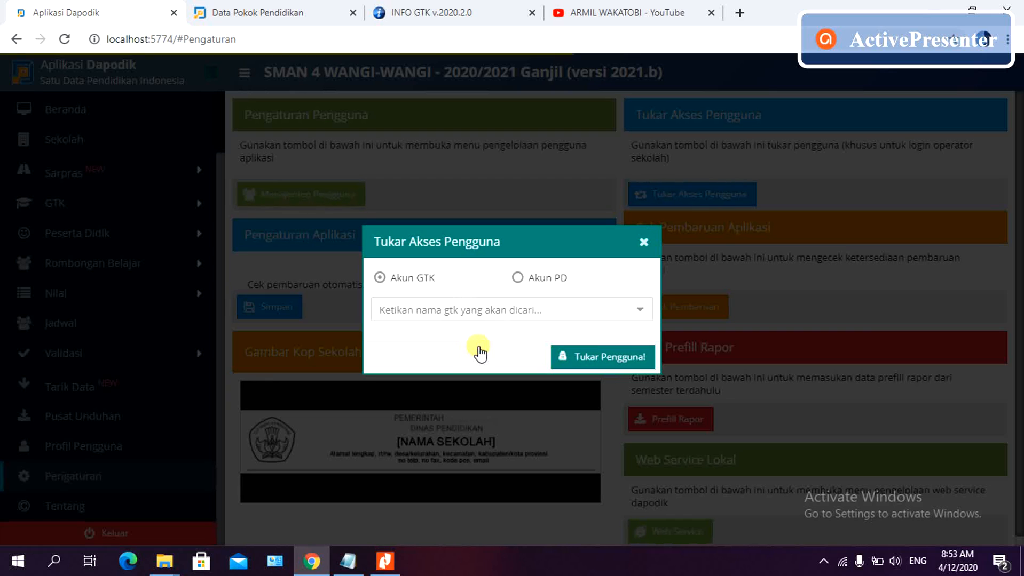
click(487, 308)
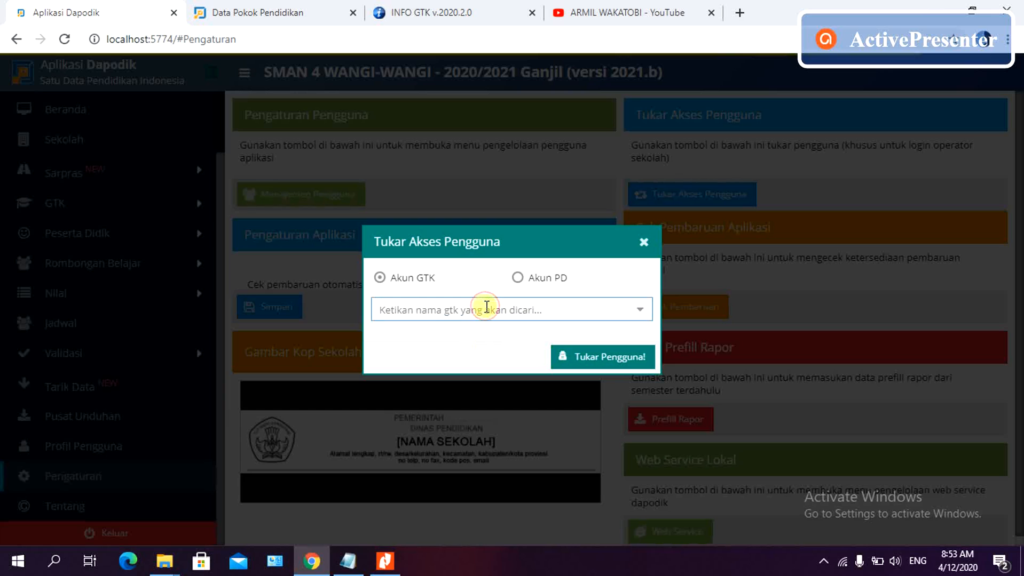
text(samsu)
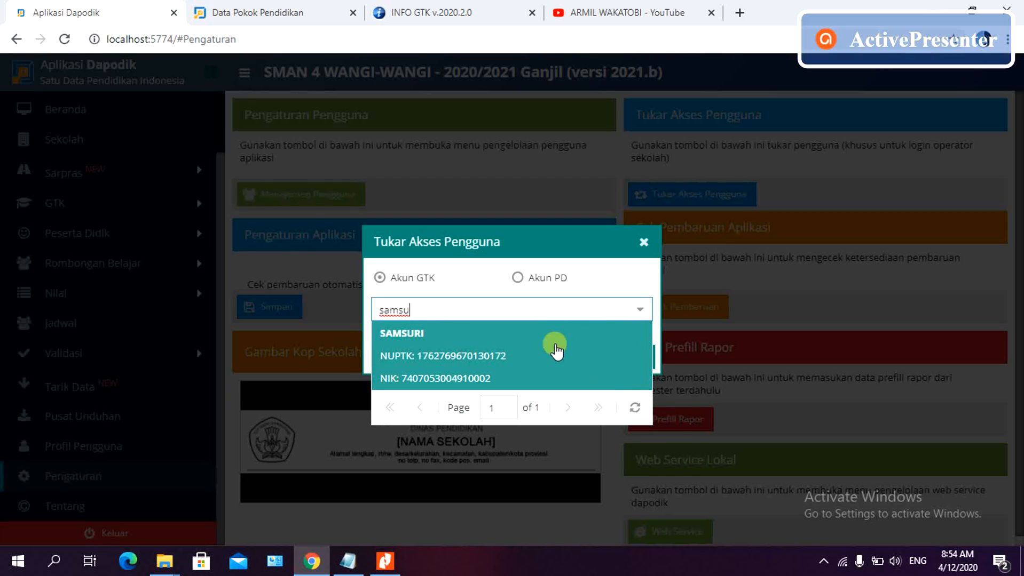
click(555, 350)
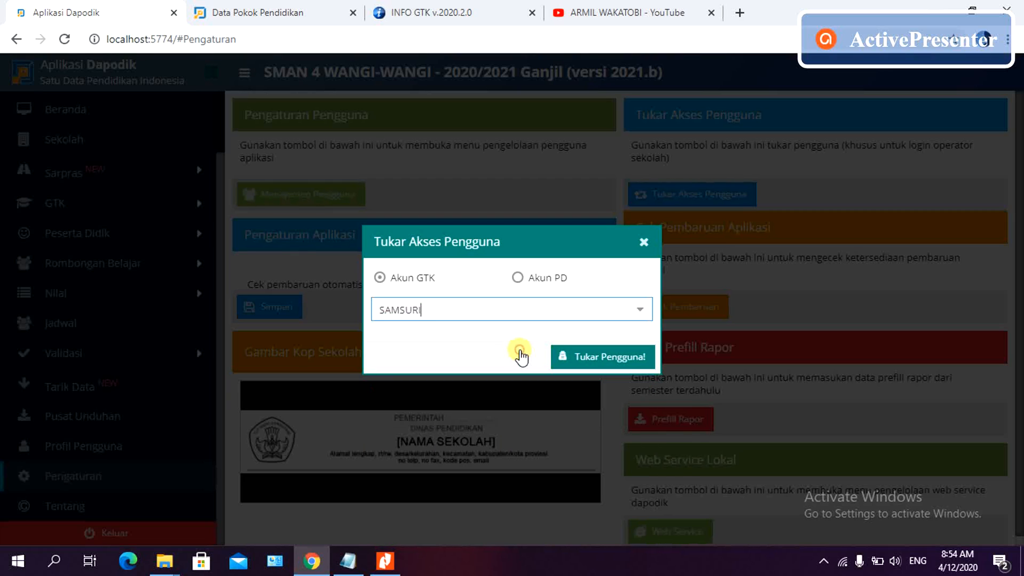
click(579, 358)
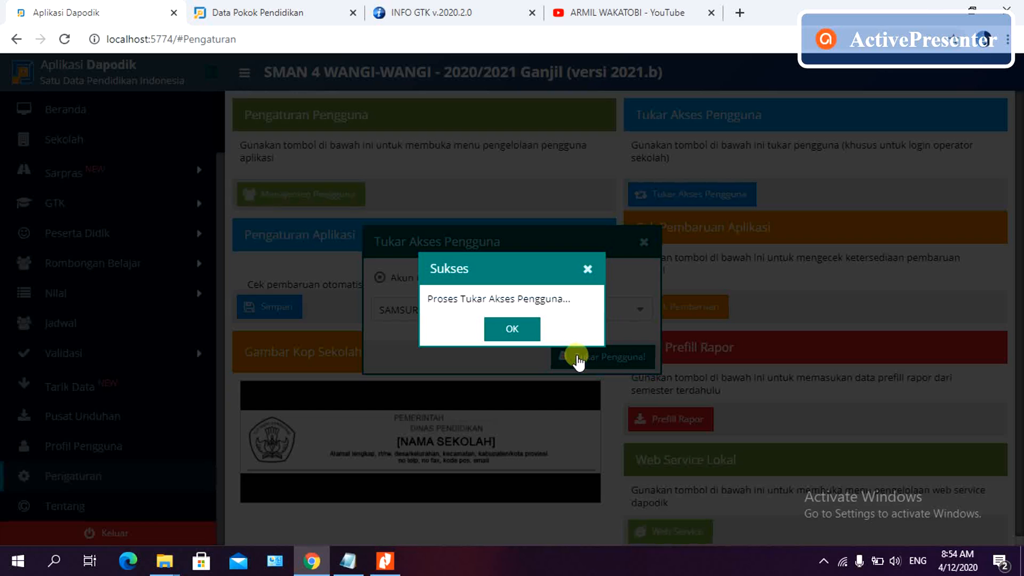
click(516, 328)
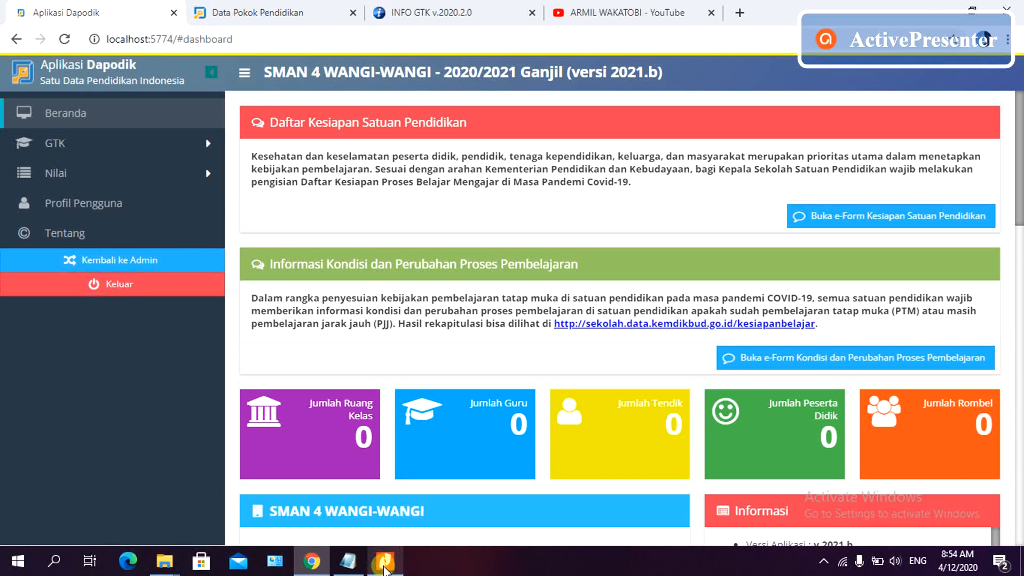
- Check the SMP diploma in Nitro Pro, dismiss the welcome notes, and open GTK > Guru
click(384, 567)
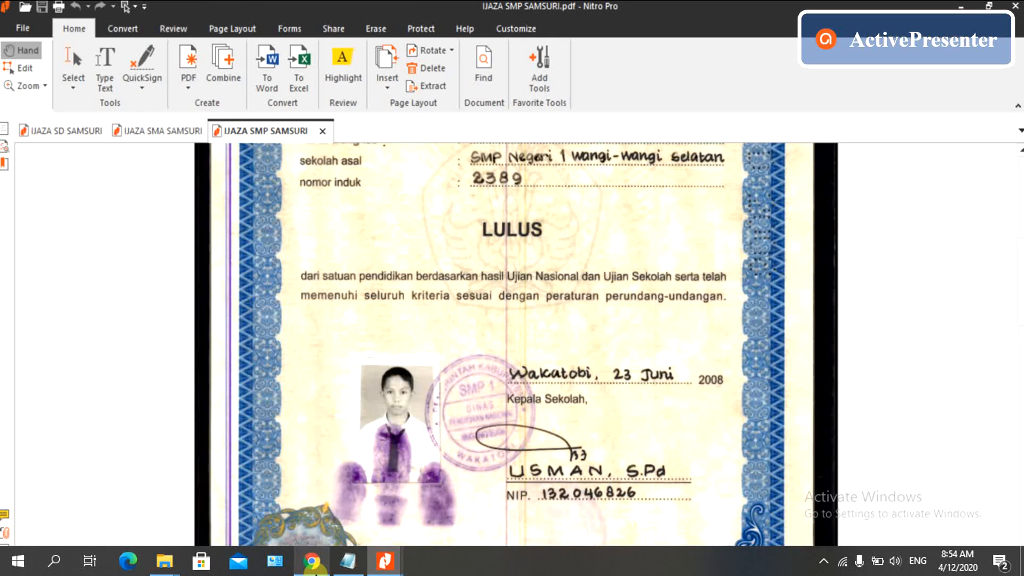
click(313, 563)
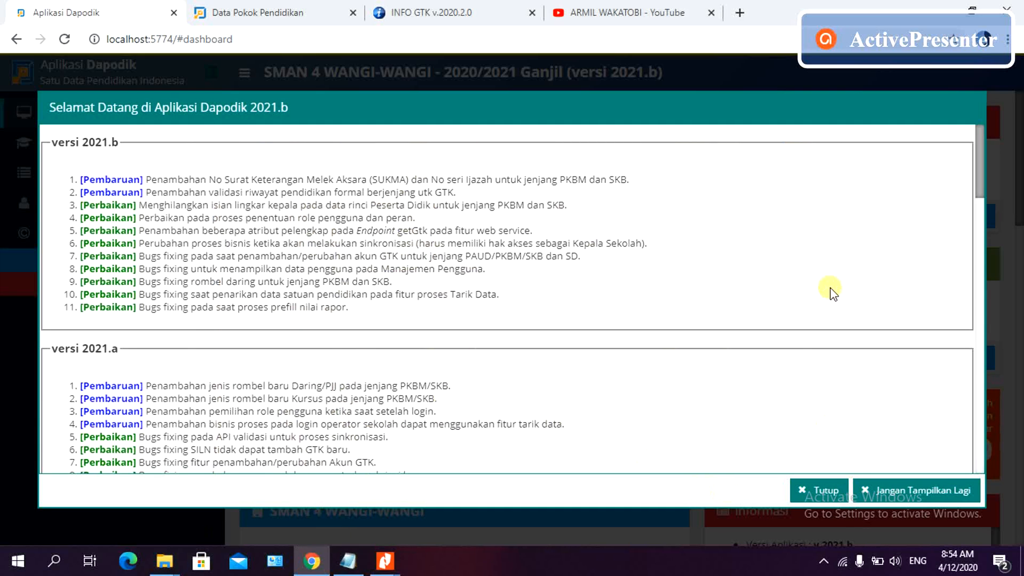
click(821, 491)
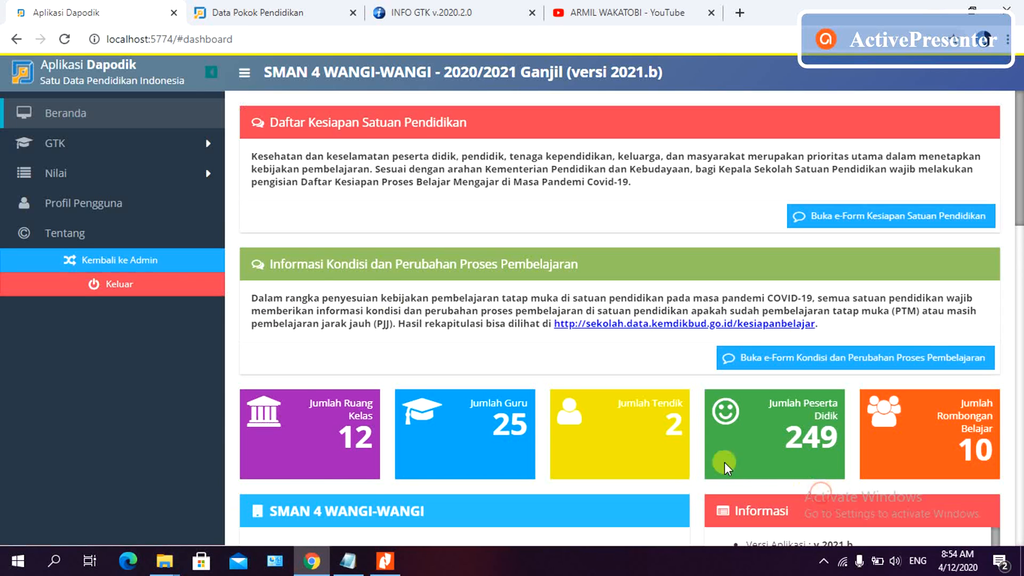
click(180, 150)
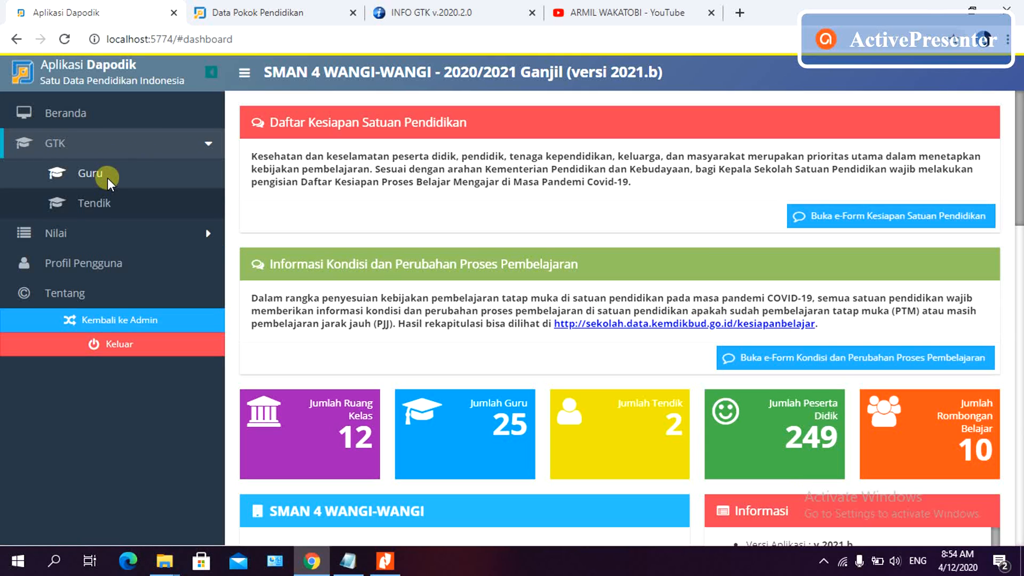
click(108, 179)
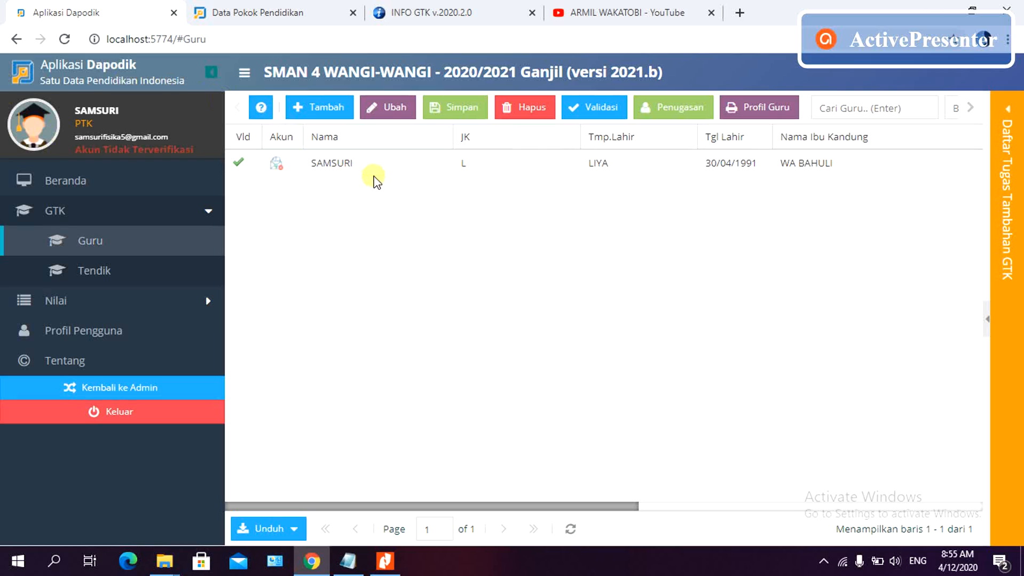
- Open the teacher's record in Edit GTK on the Rwy.Pendidikan Formal tab
click(400, 170)
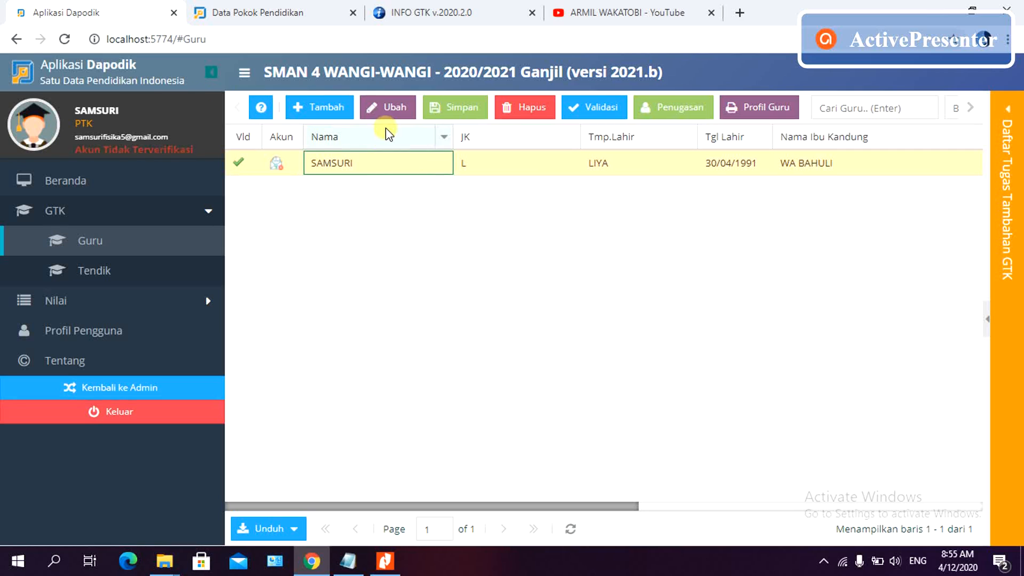
click(391, 106)
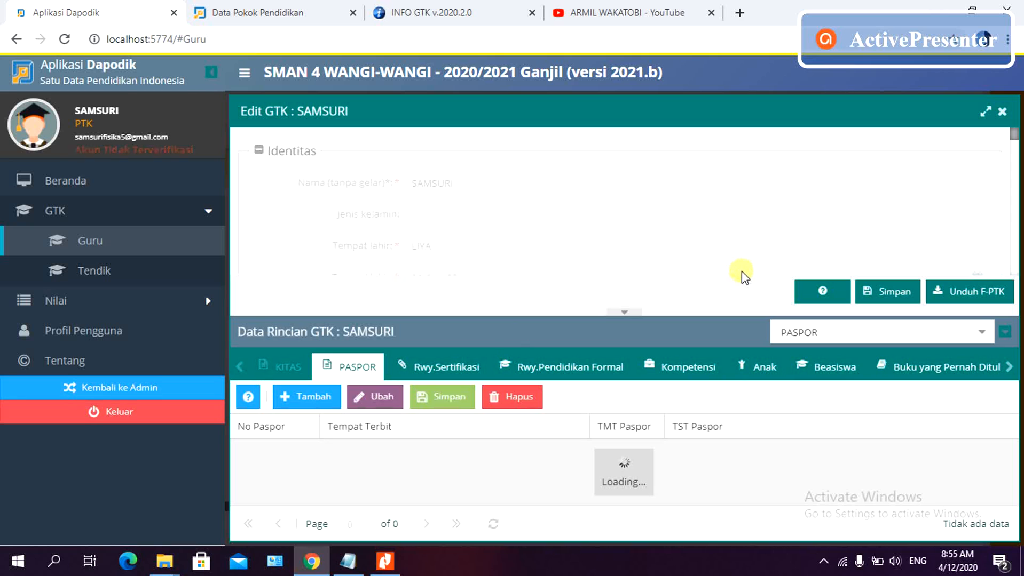
click(548, 367)
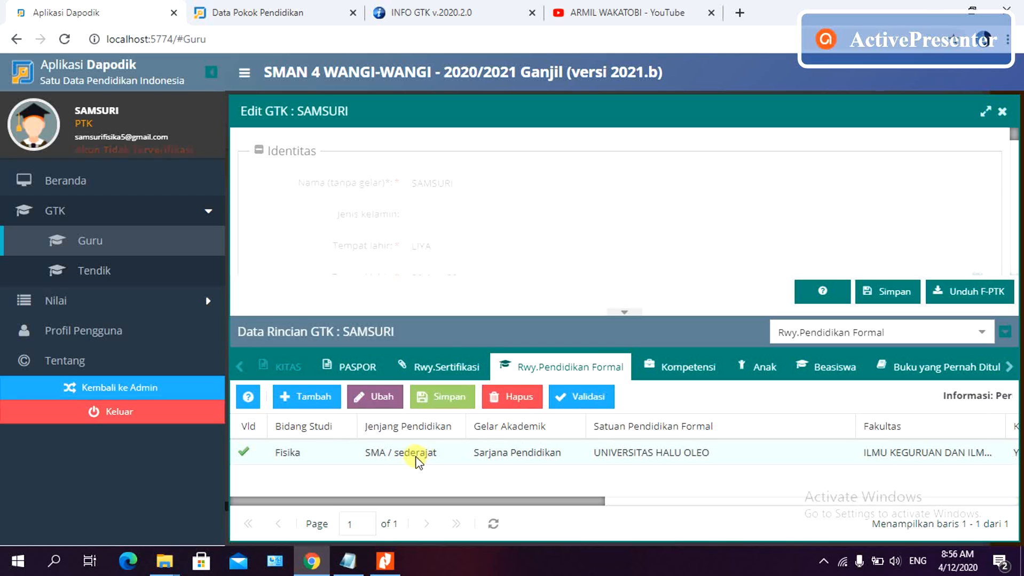
click(444, 11)
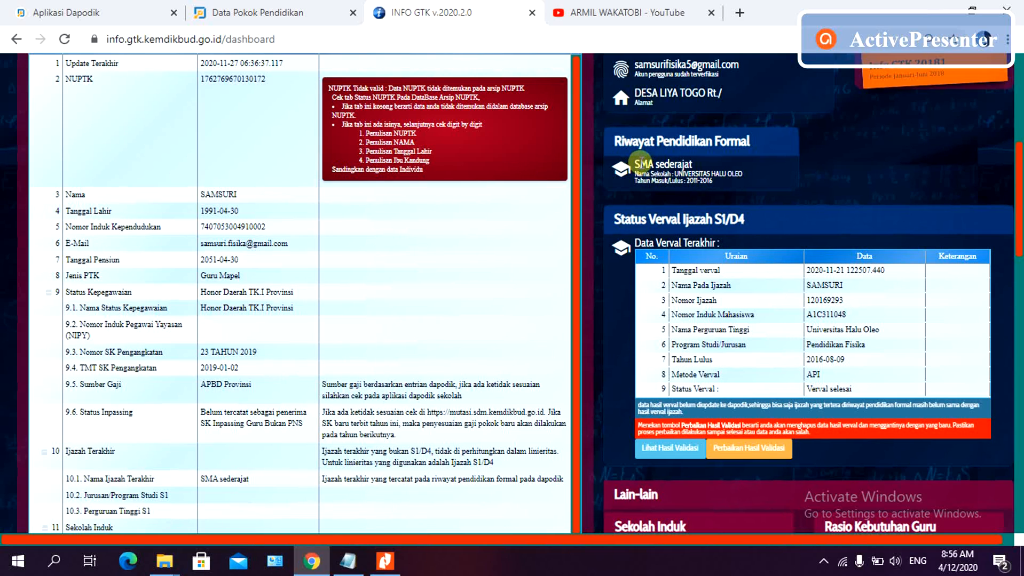
drag(639, 160, 691, 164)
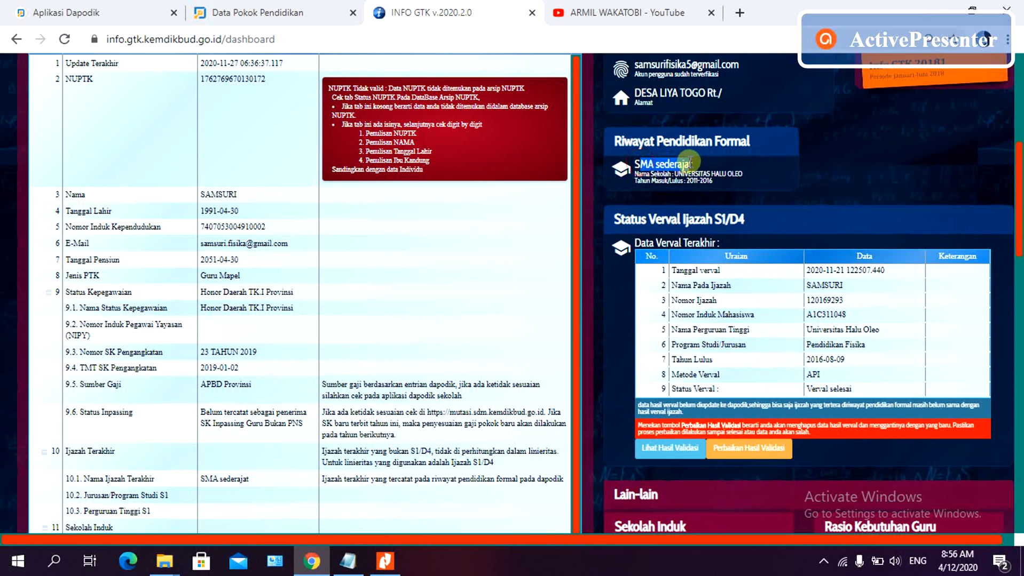
click(735, 170)
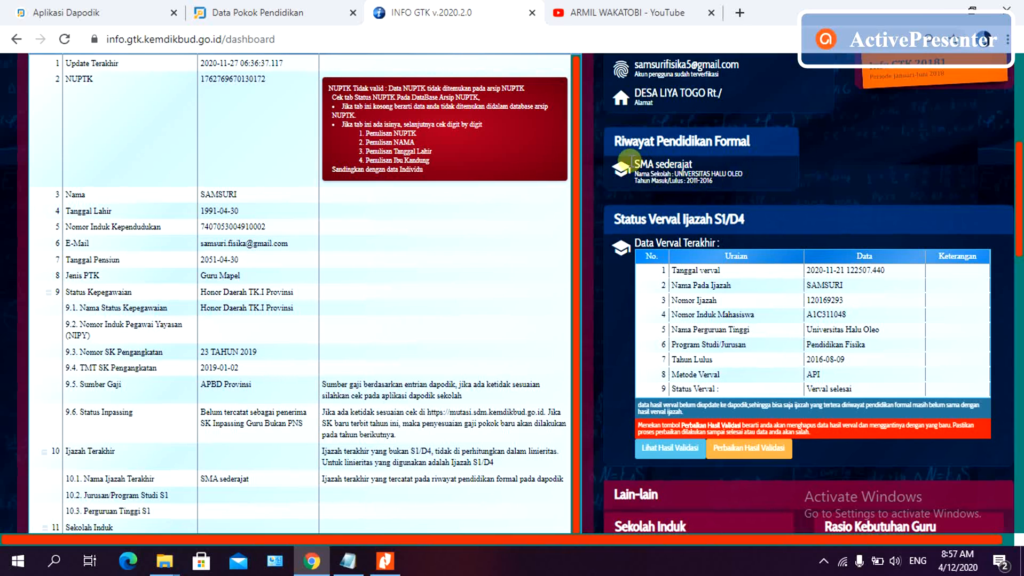
click(119, 12)
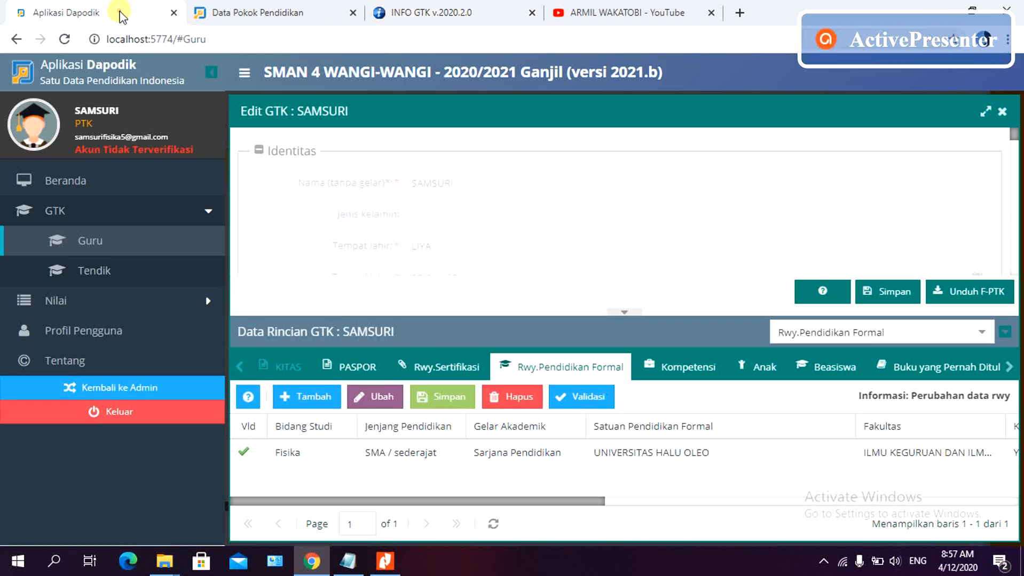
- Change the Fisika row's Jenjang Pendidikan from SMA / sederajat to S1
double_click(430, 455)
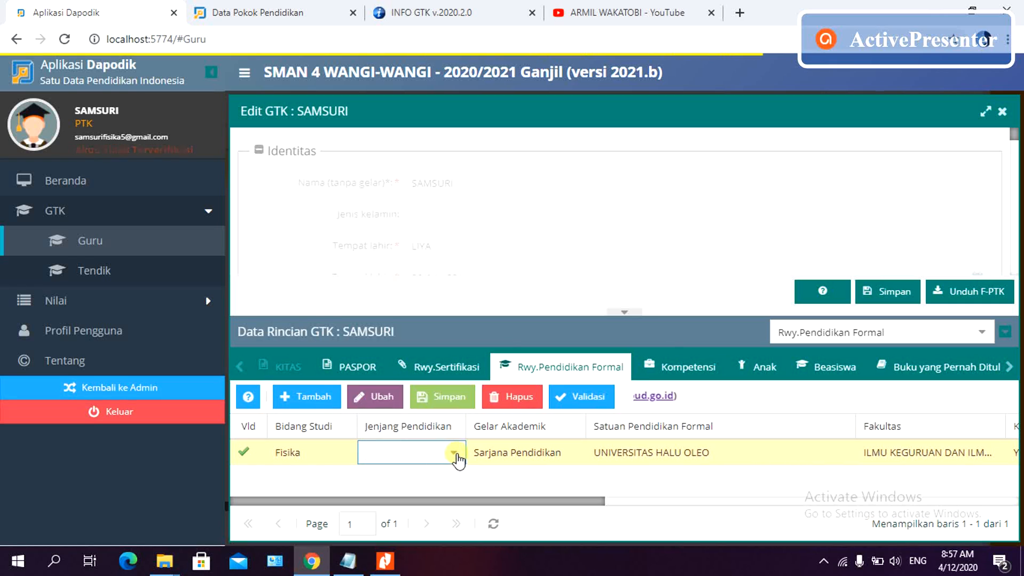
click(453, 454)
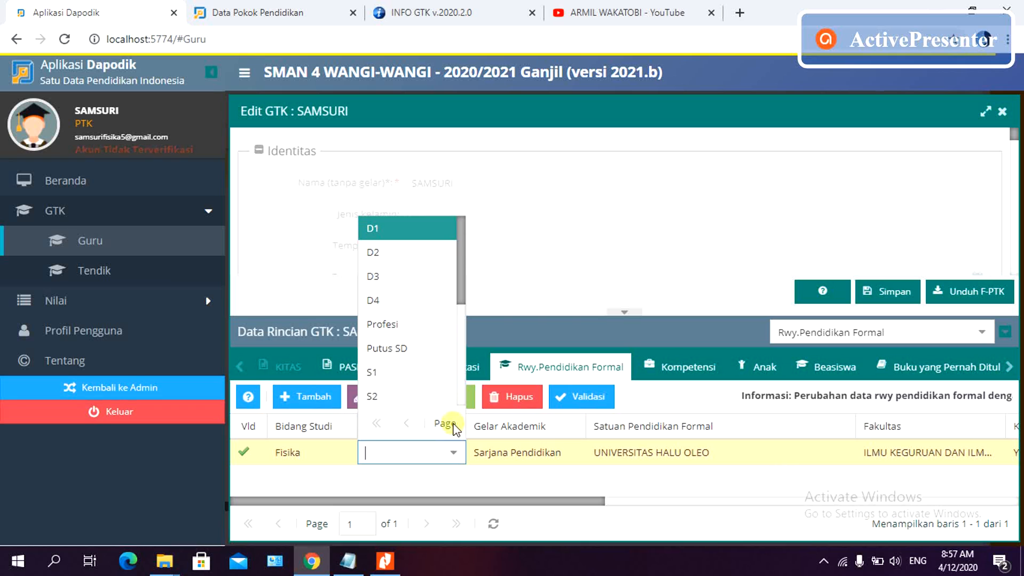
click(446, 375)
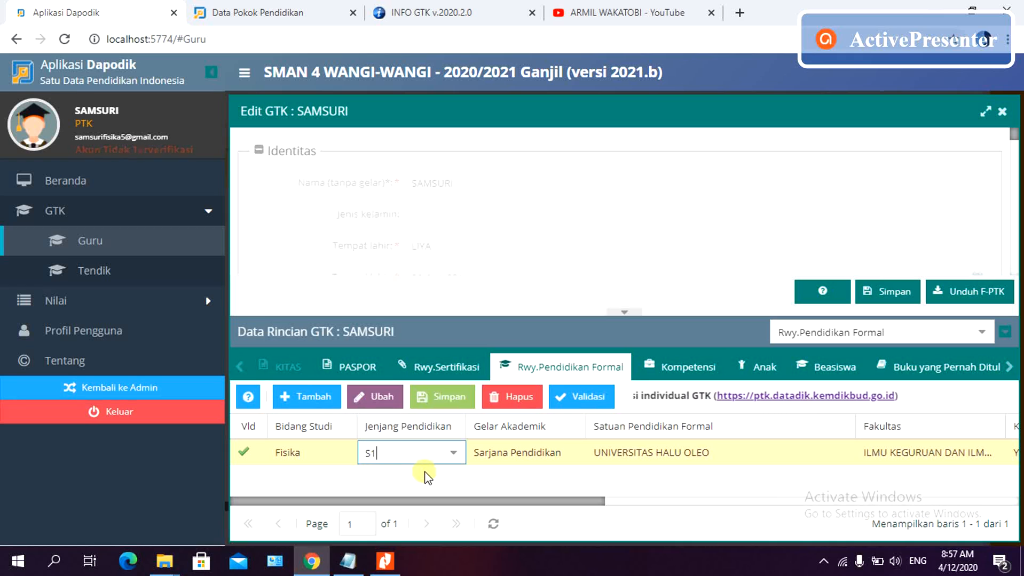
- Add a new education row with Bidang Studi lainnya and Jenjang SD / sederajat
click(312, 401)
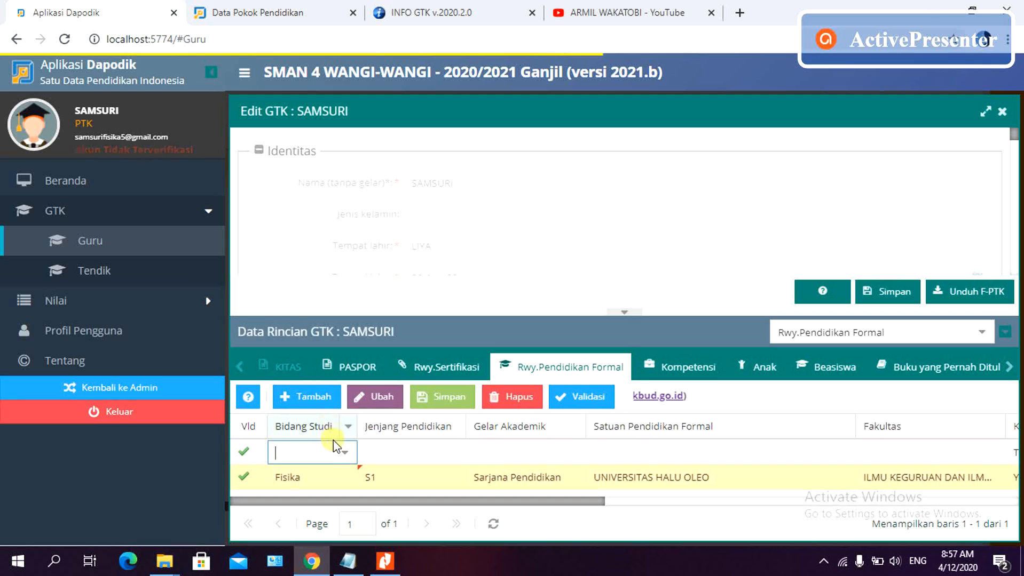
click(345, 455)
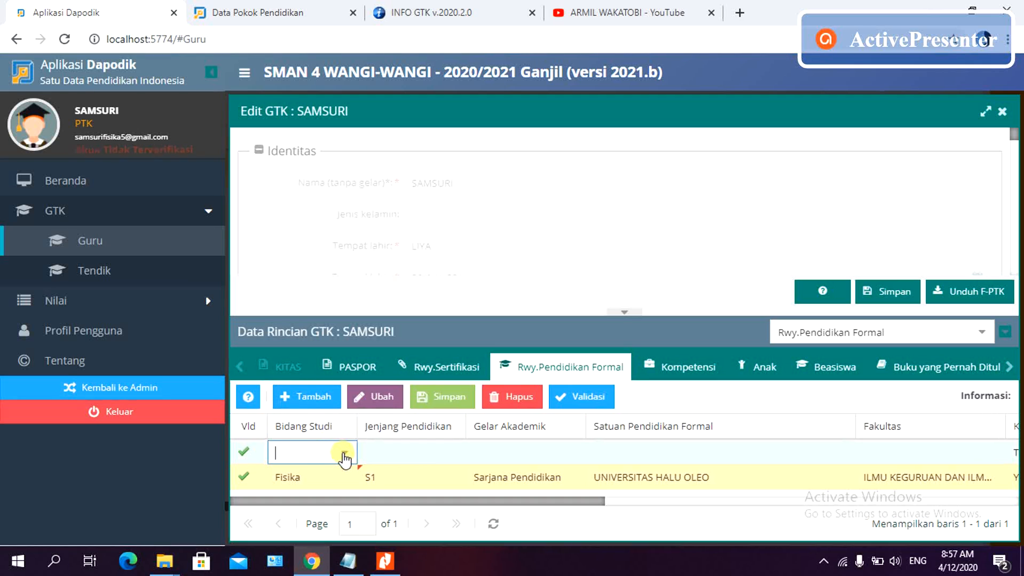
click(343, 454)
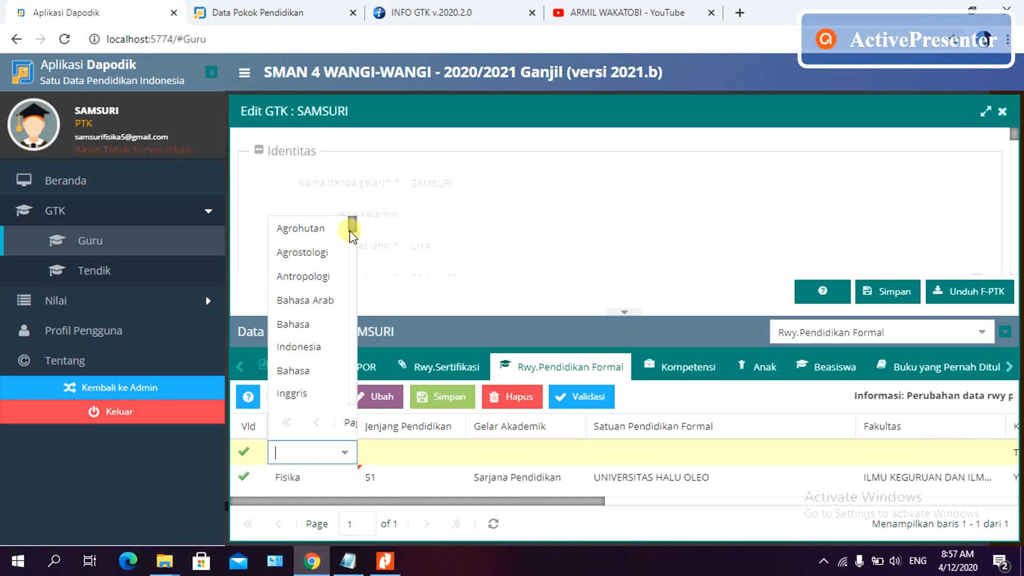
drag(352, 227, 369, 334)
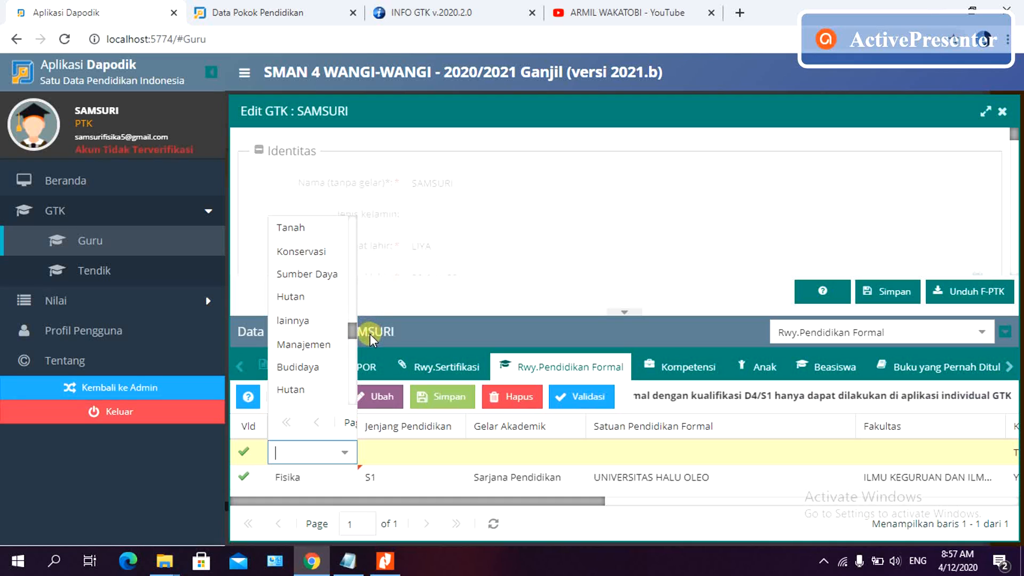
click(312, 323)
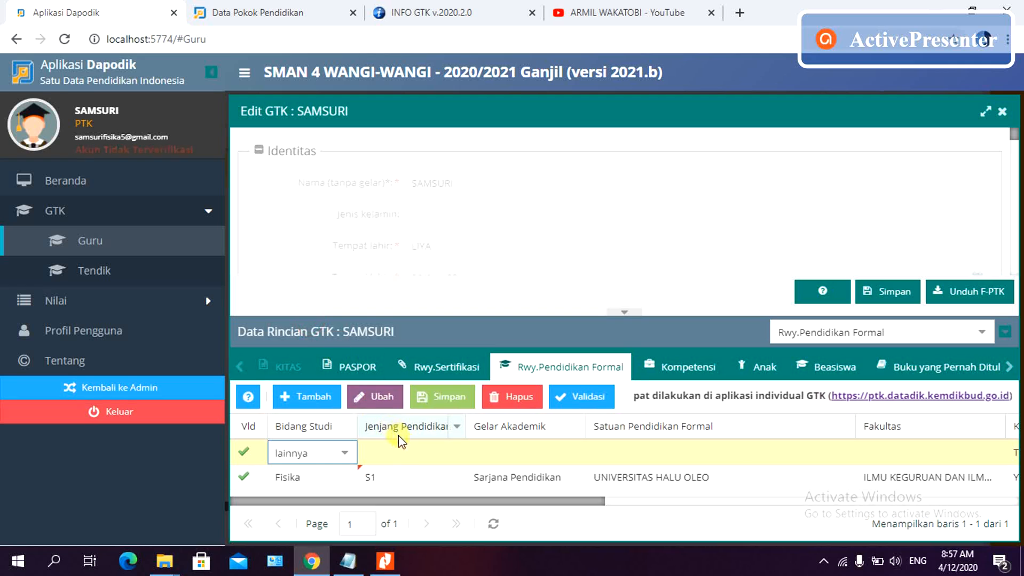
click(409, 455)
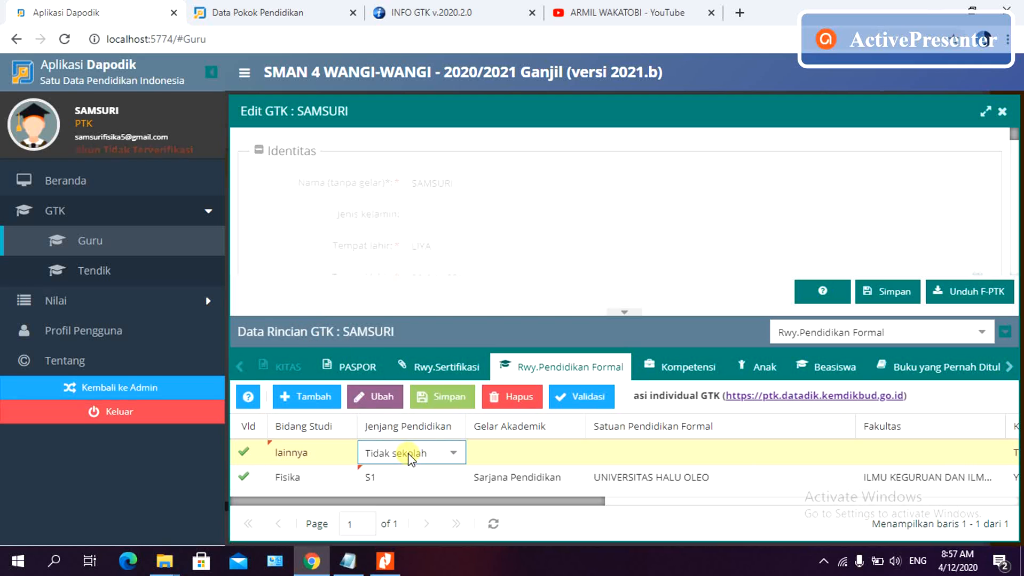
click(453, 455)
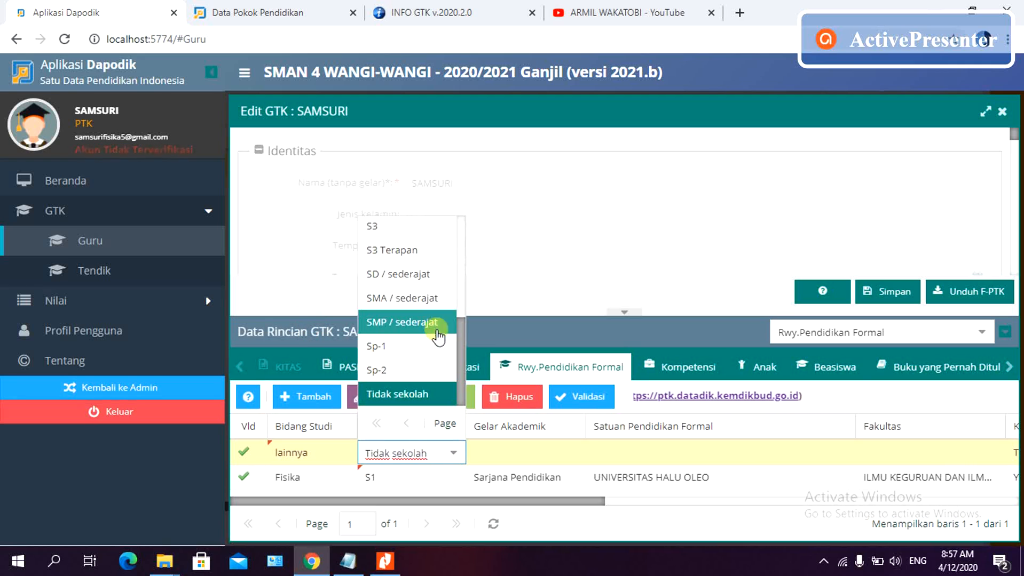
click(445, 275)
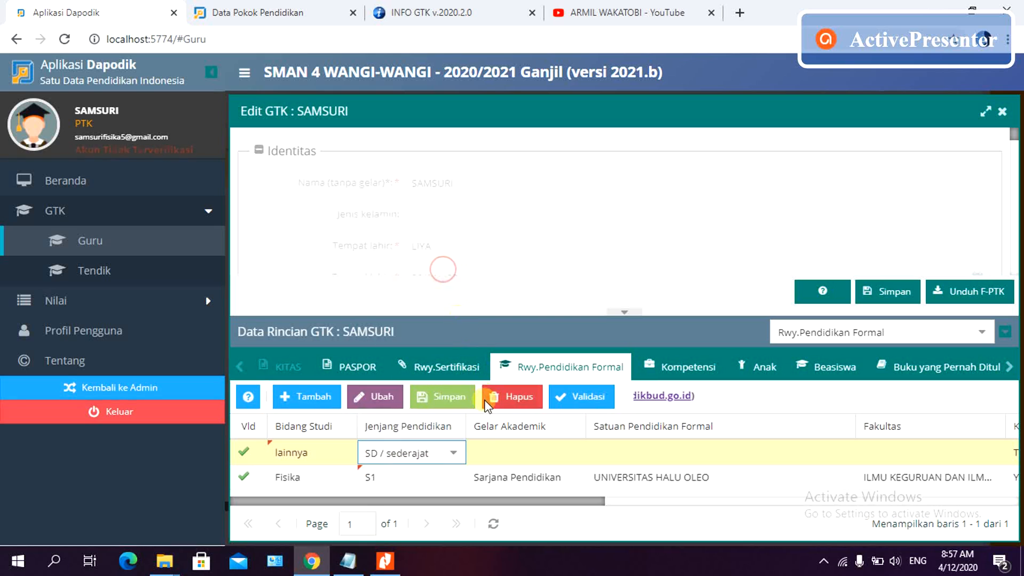
click(528, 454)
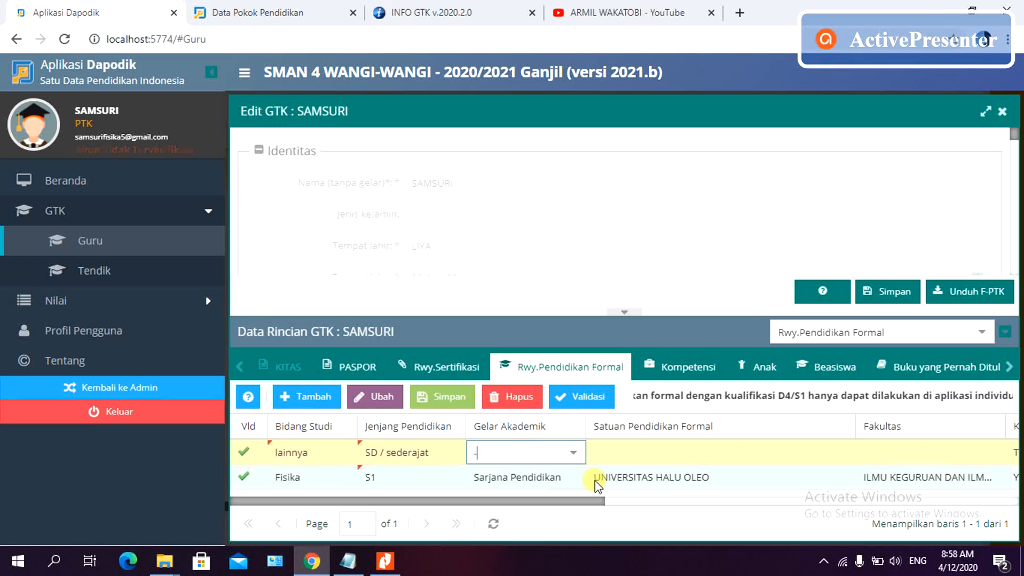
- Enter SDN 1 LIYA as the SD row's school, entry year 2001, graduation year 2005
click(664, 457)
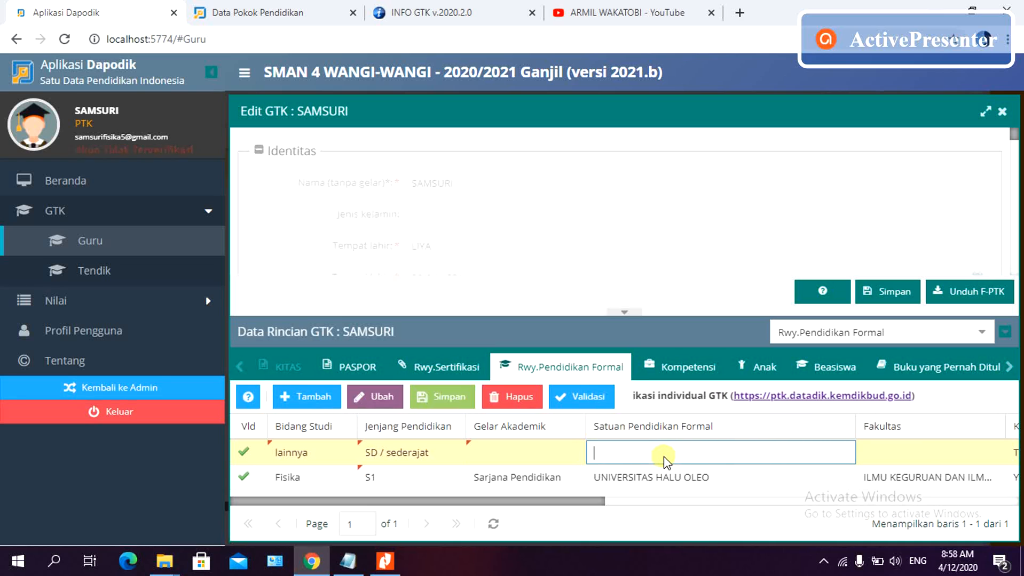
text(s)
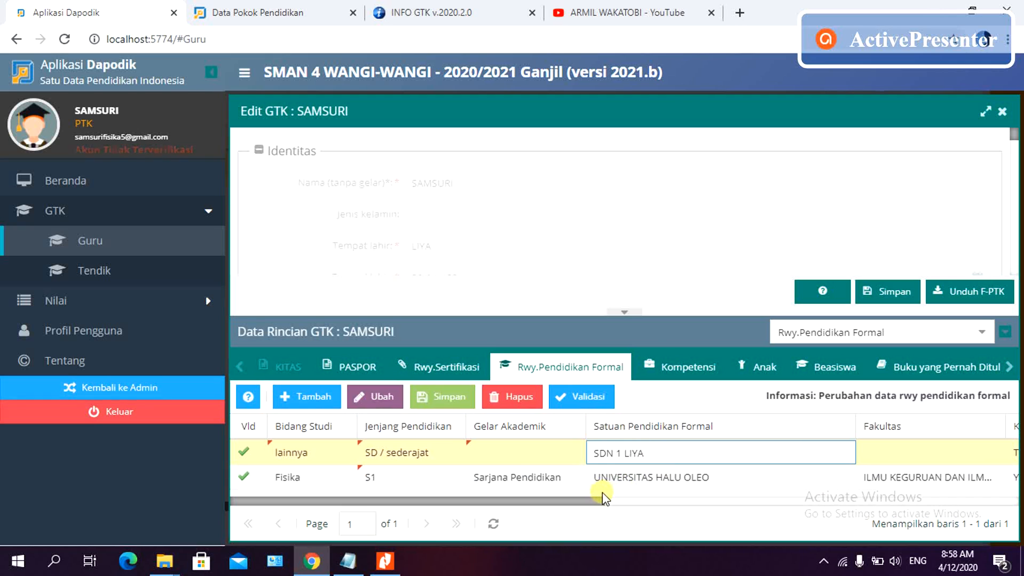
drag(597, 505, 756, 515)
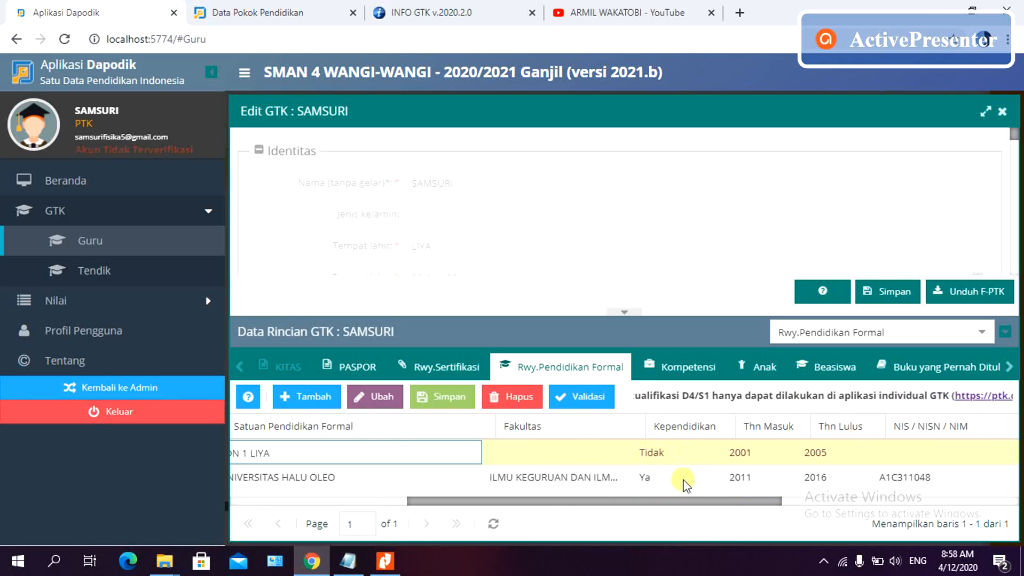
drag(720, 507, 738, 499)
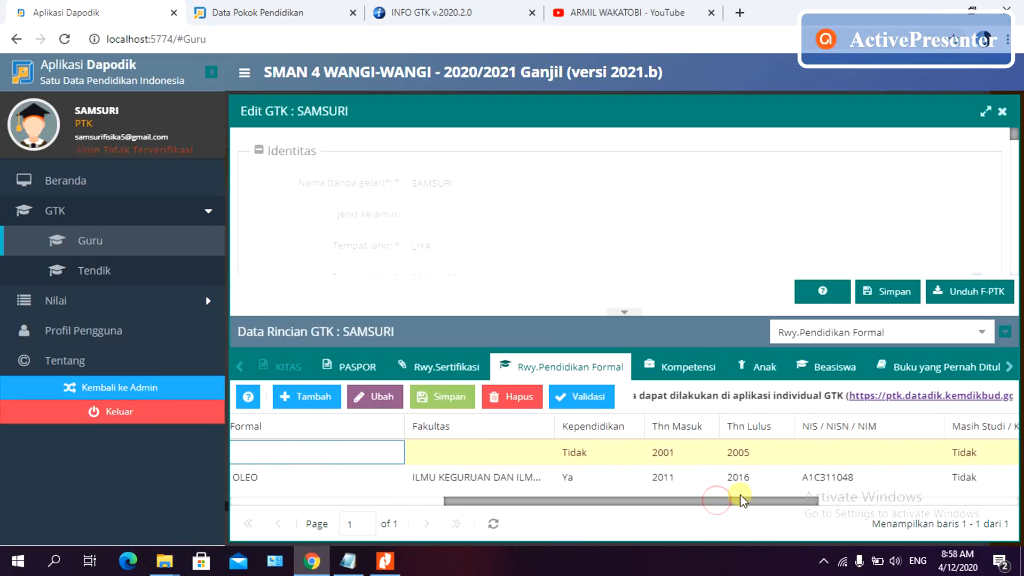
click(680, 454)
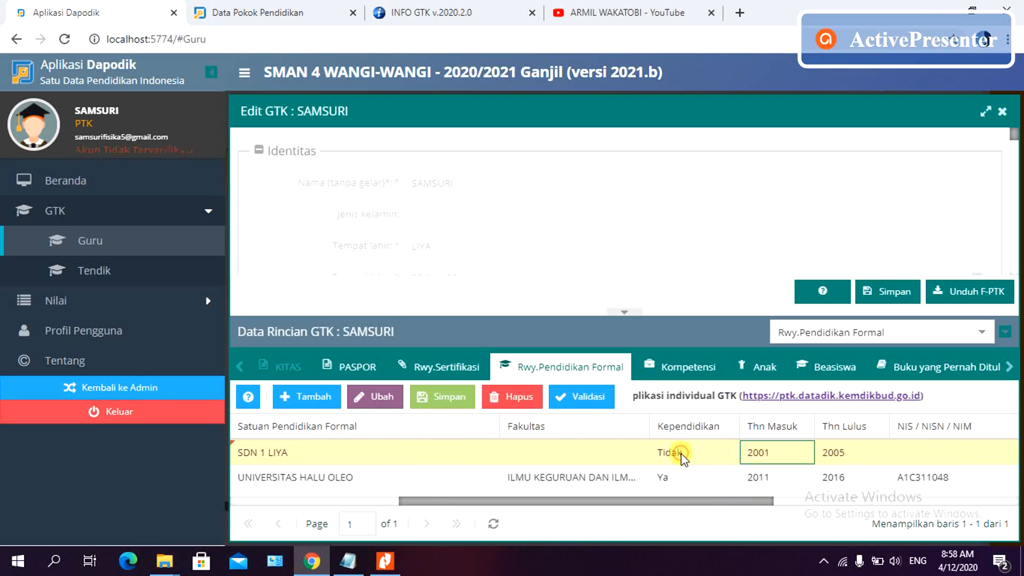
click(786, 449)
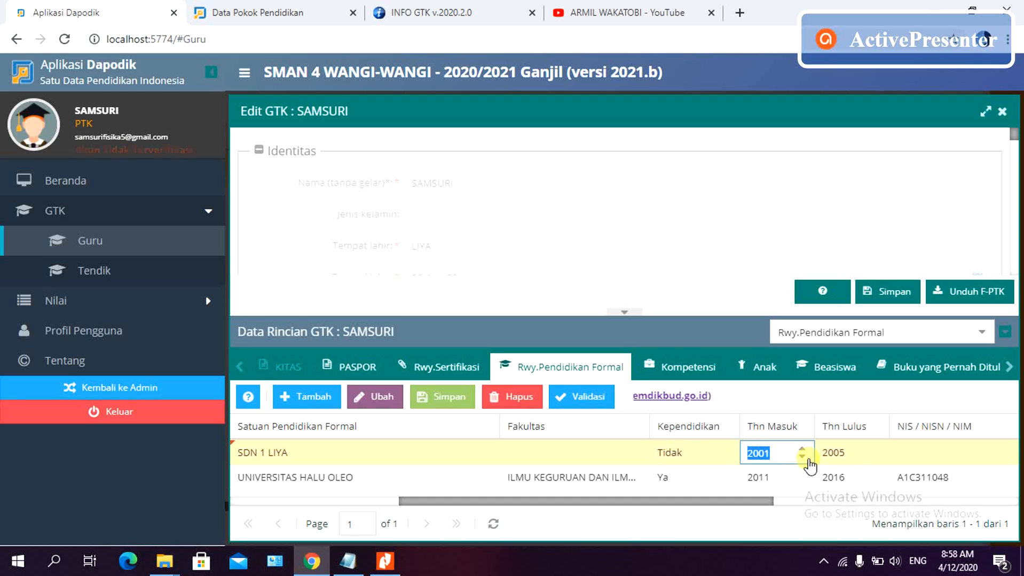
- Check the SD diploma and correct the SD row's entry year to 1999
click(387, 561)
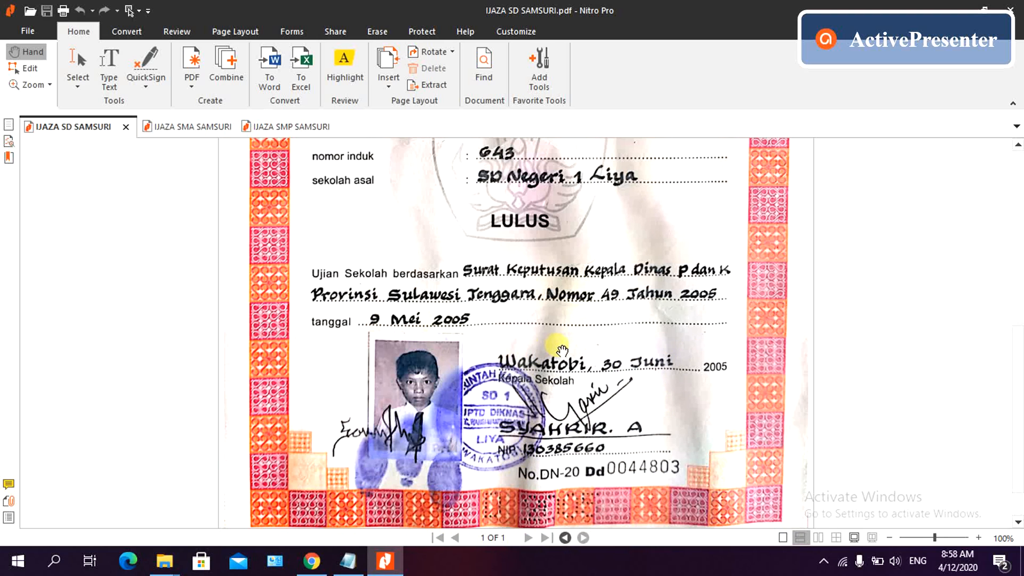
click(309, 561)
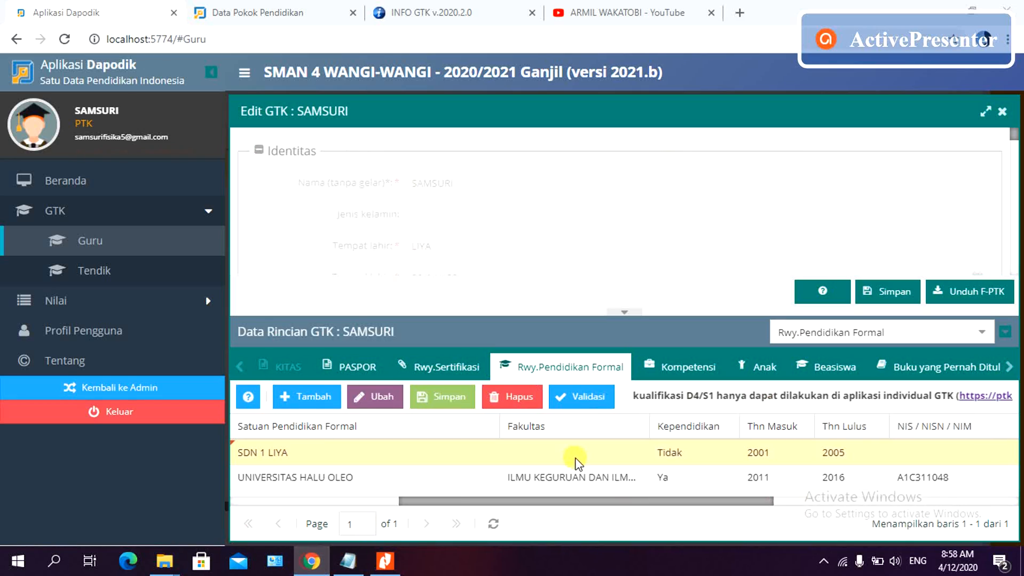
double_click(777, 453)
key(BackSpace)
key(BackSpace)
key(BackSpace)
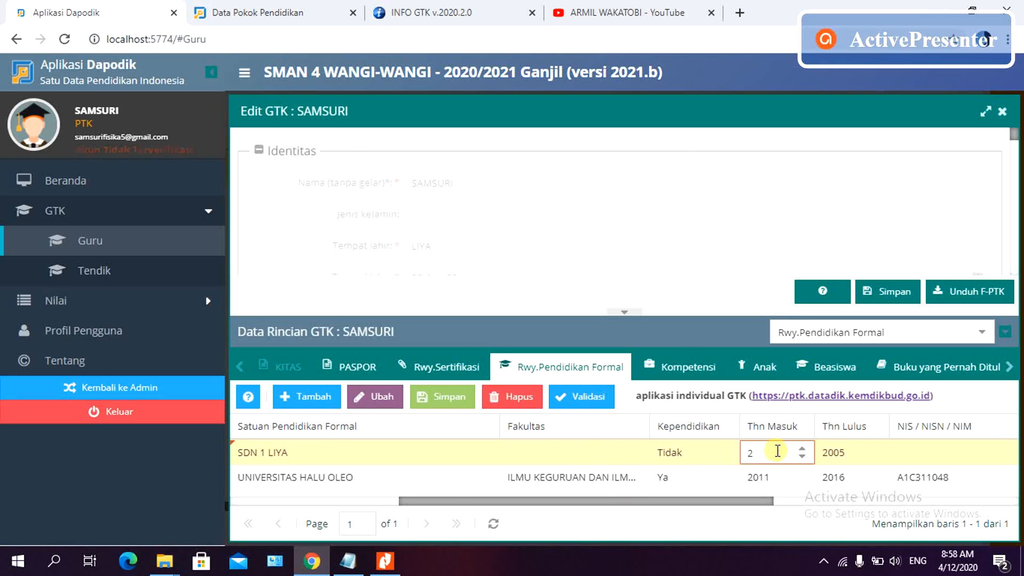
key(BackSpace)
text(199)
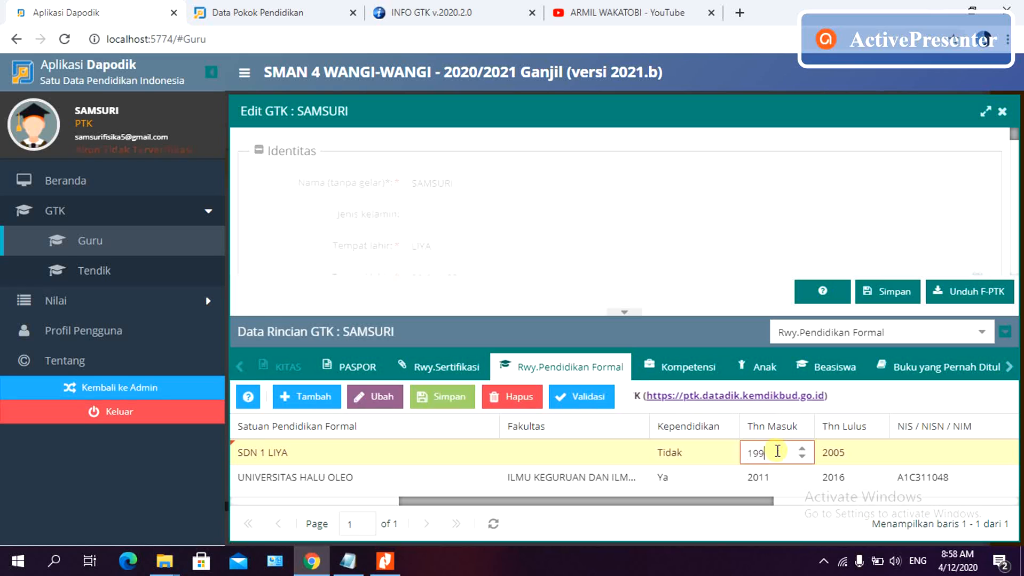
text(9)
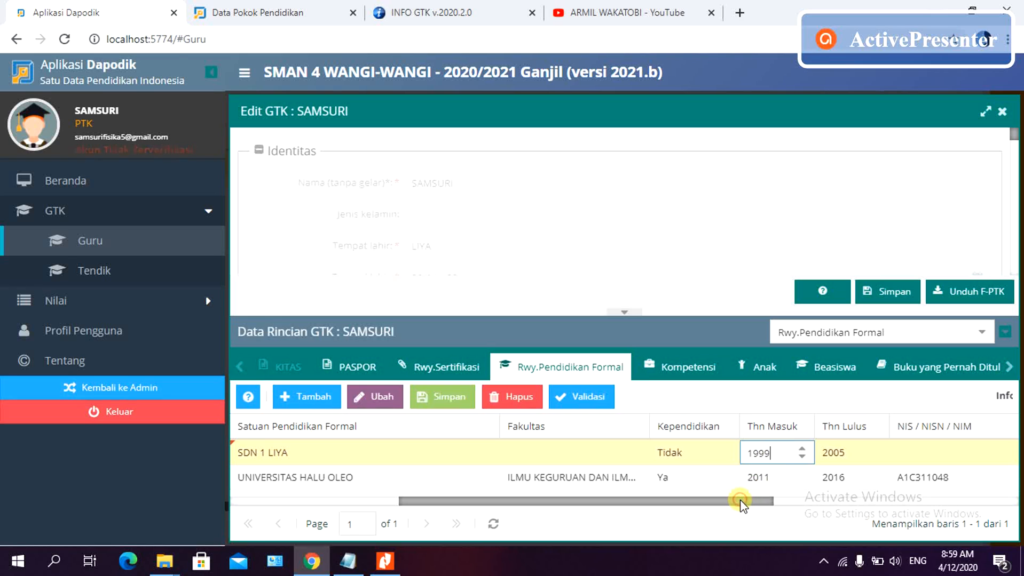
drag(739, 506, 809, 507)
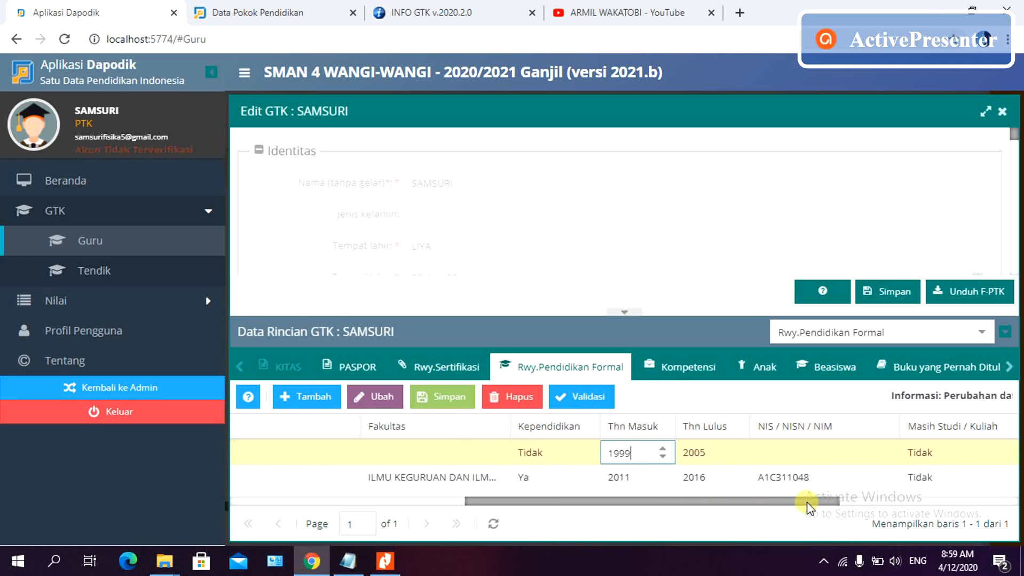
- Enter the student number from the SD diploma into the SD row's NIS / NISN / NIM
click(782, 451)
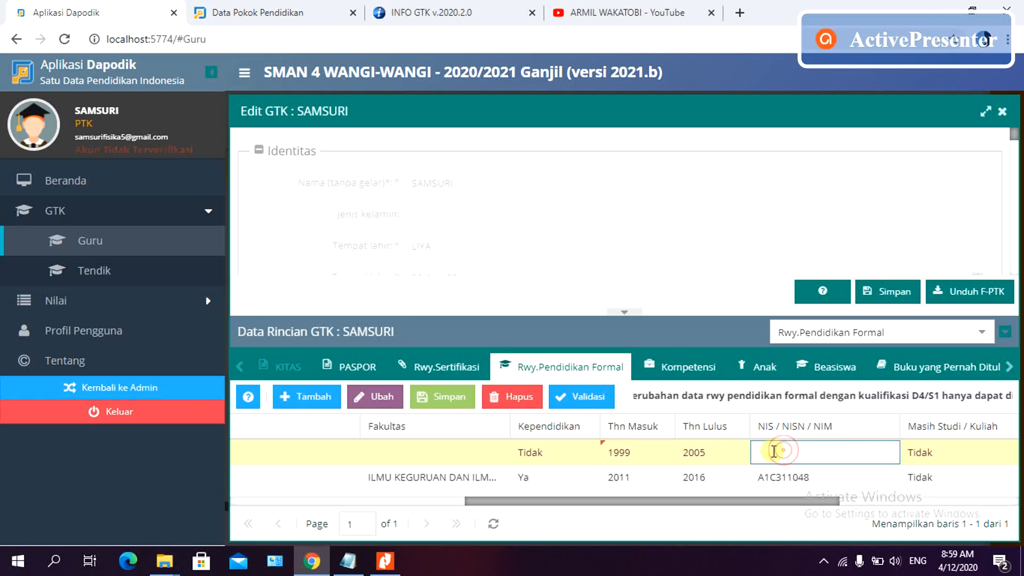
click(384, 560)
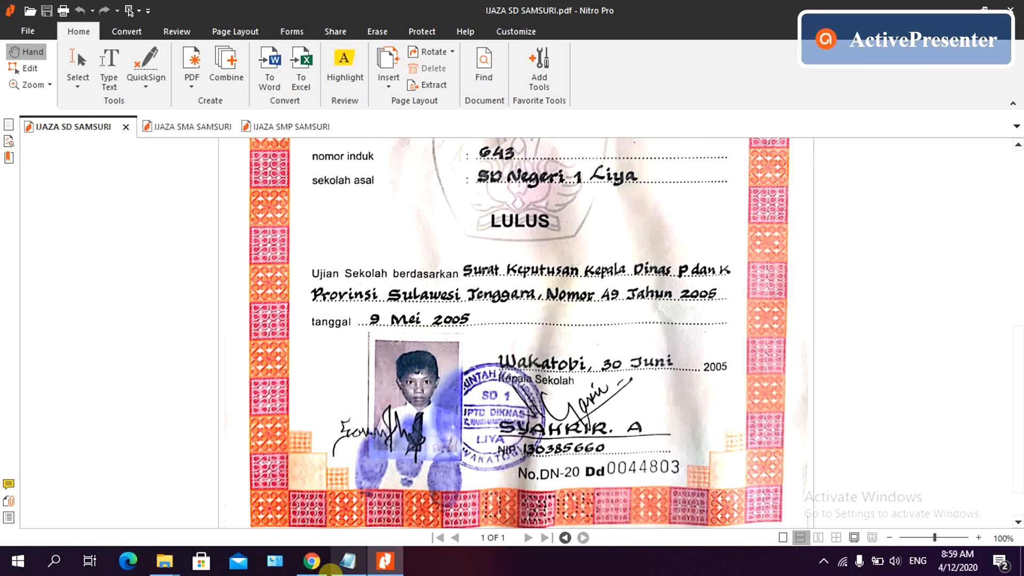
click(312, 562)
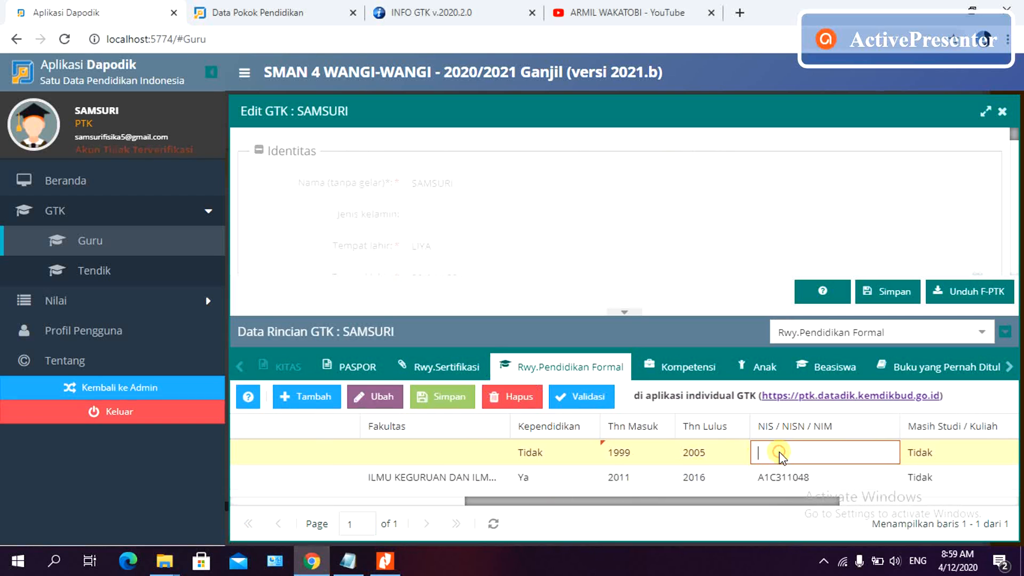
text(643)
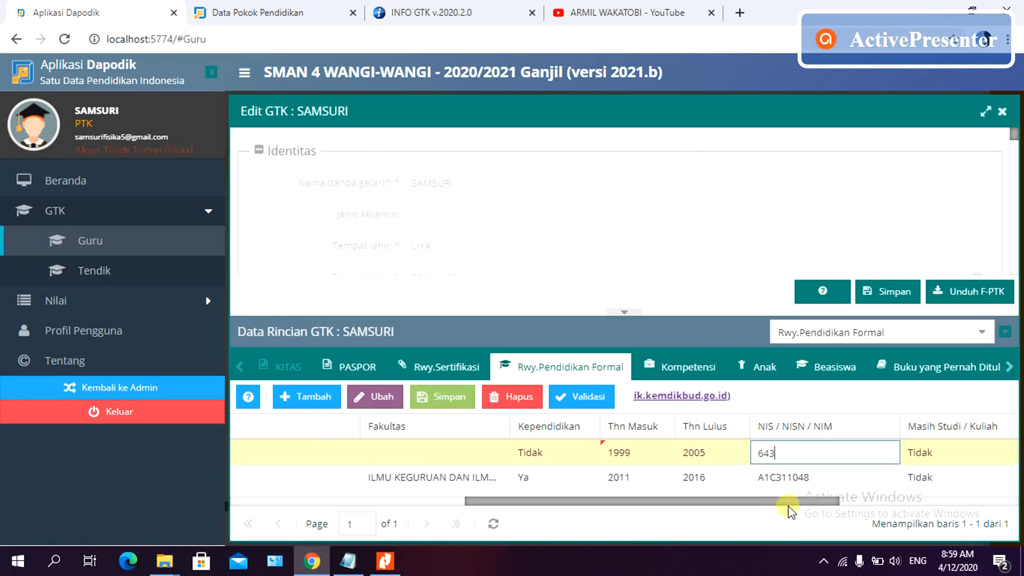
drag(797, 501, 982, 500)
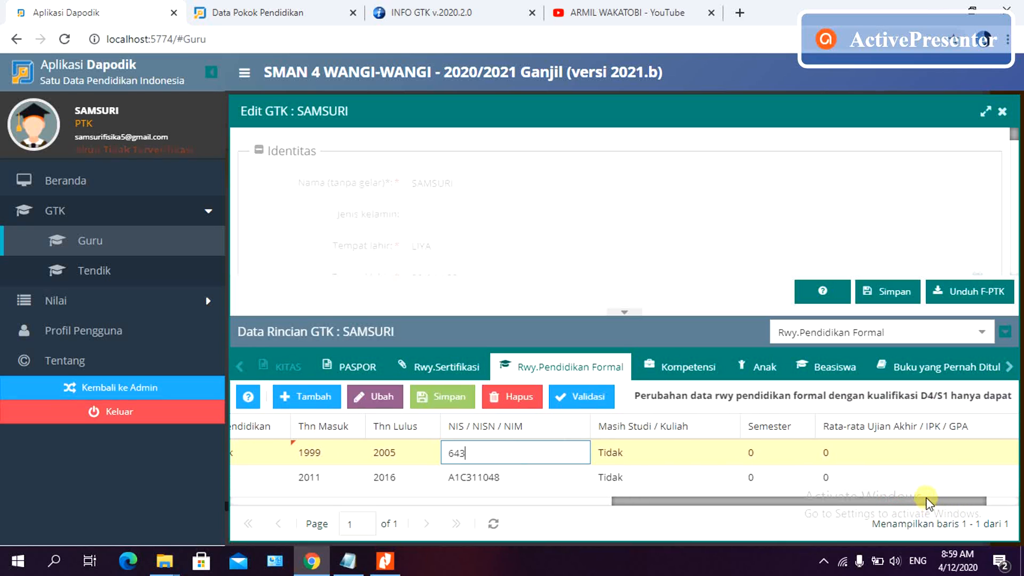
drag(923, 499, 670, 539)
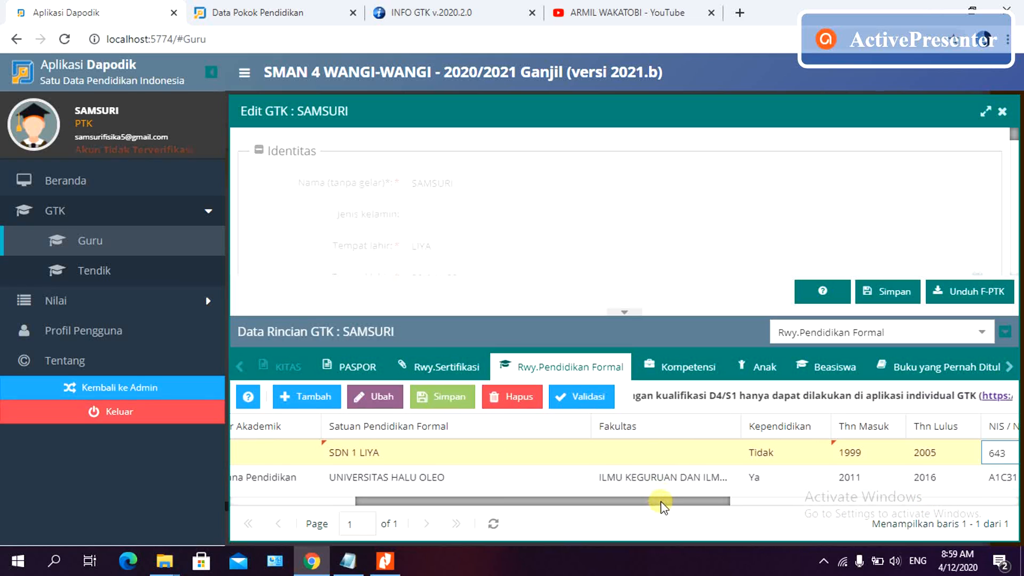
drag(660, 502, 471, 500)
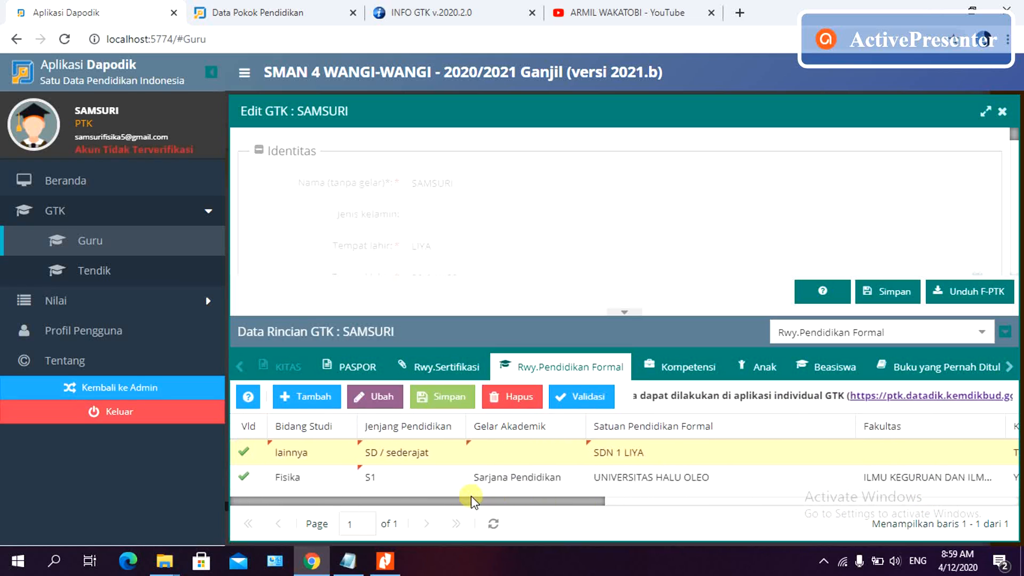
click(249, 397)
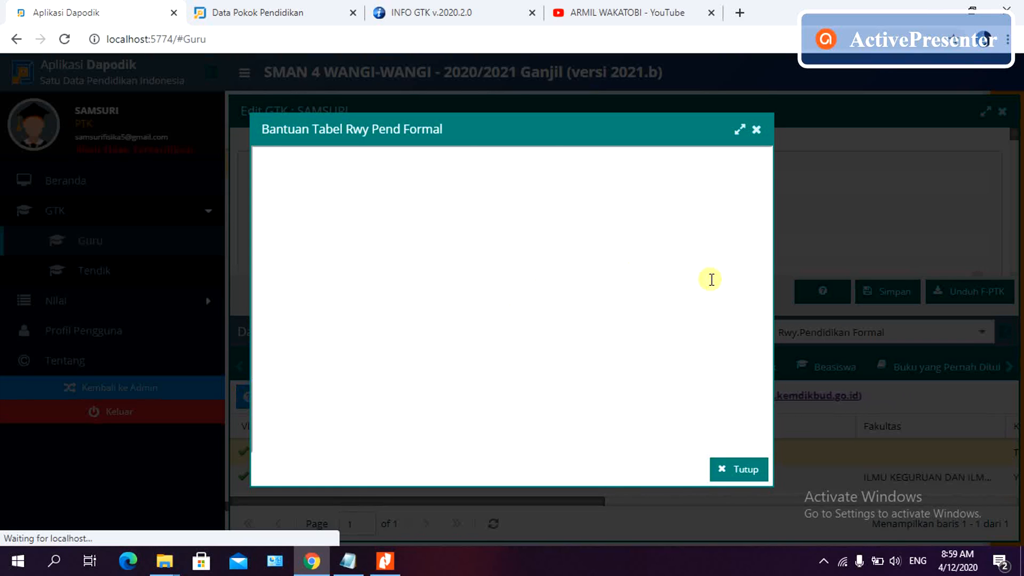
click(756, 130)
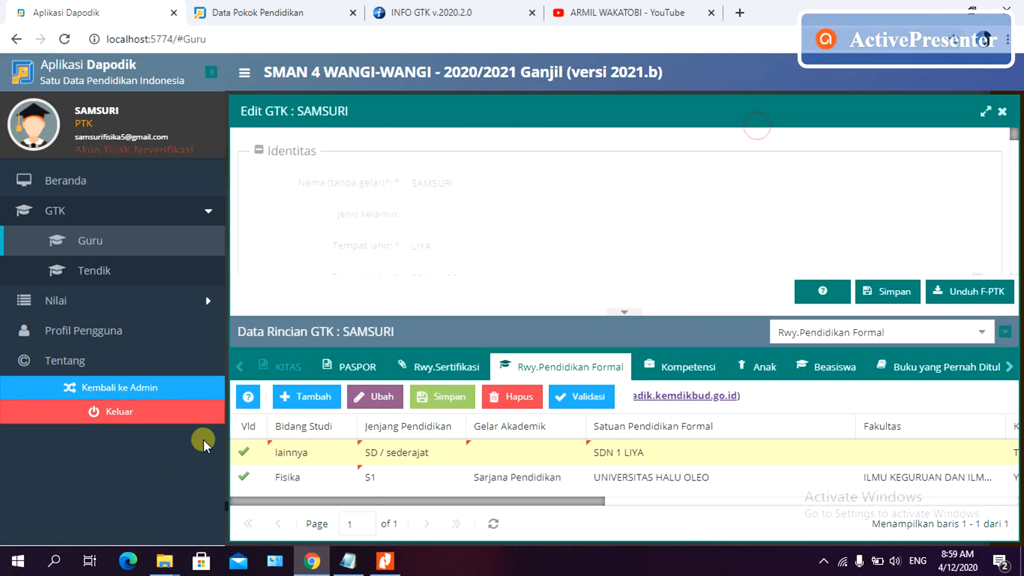
click(248, 398)
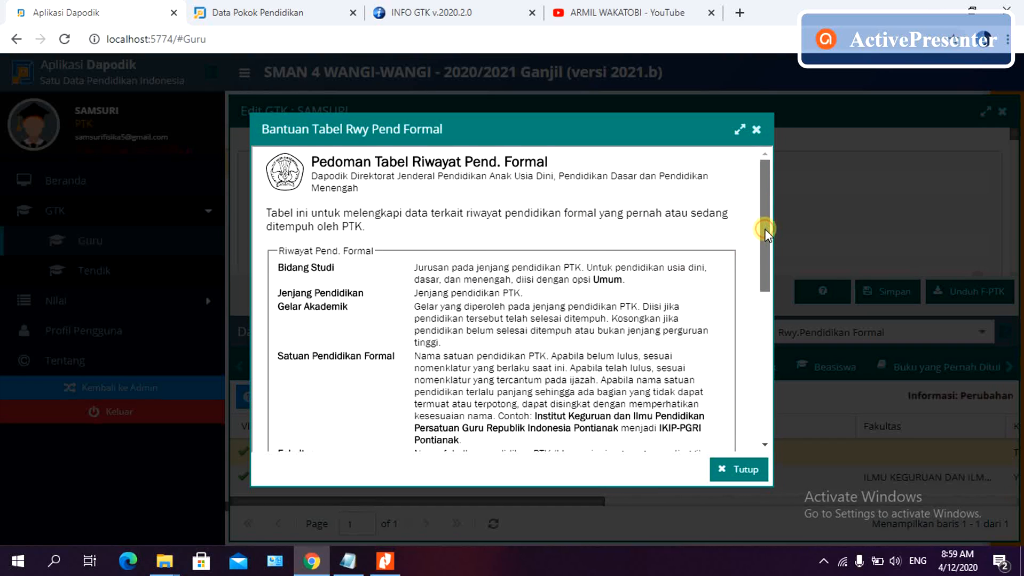
drag(765, 230, 764, 170)
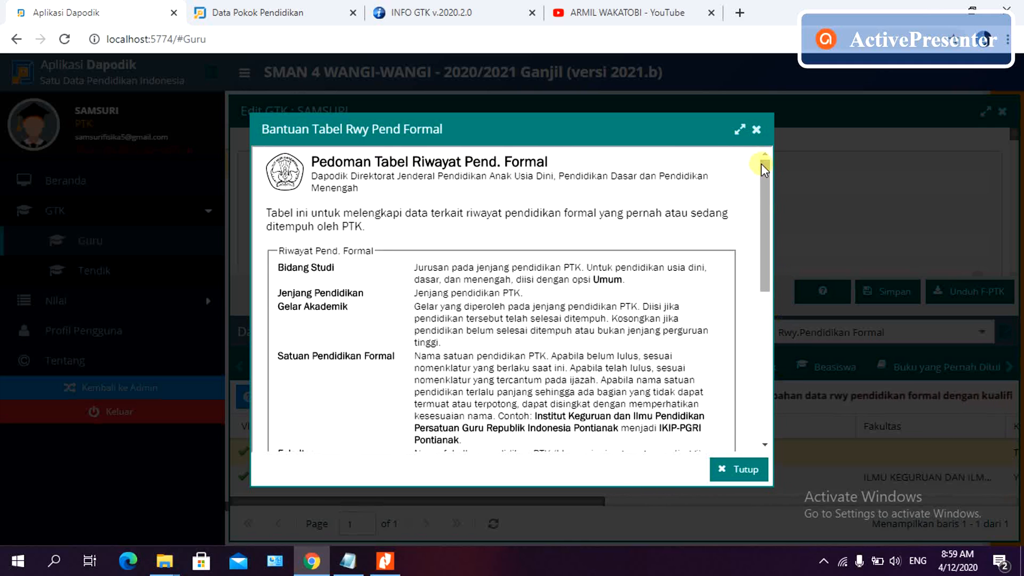
click(756, 129)
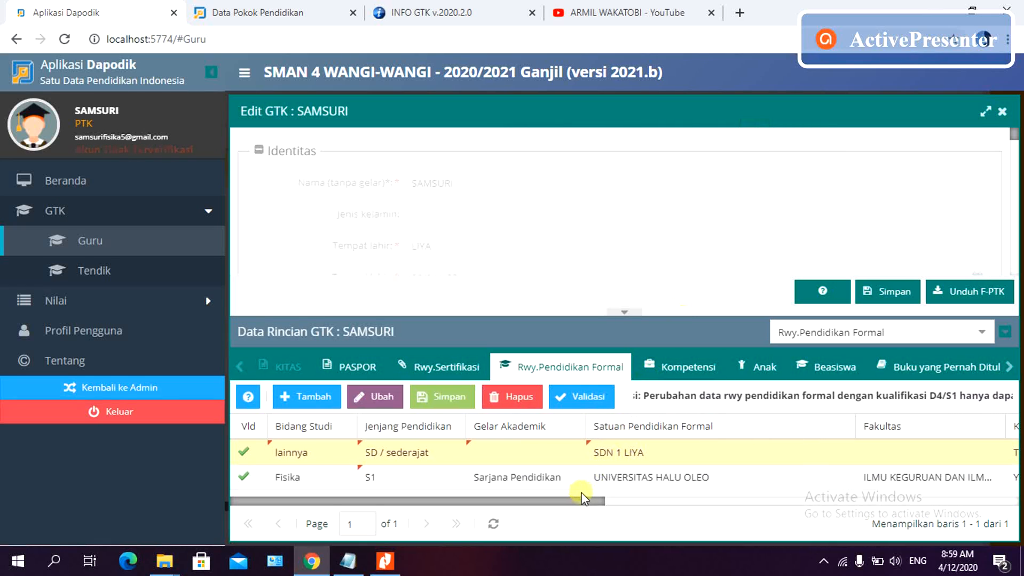
drag(576, 503, 515, 523)
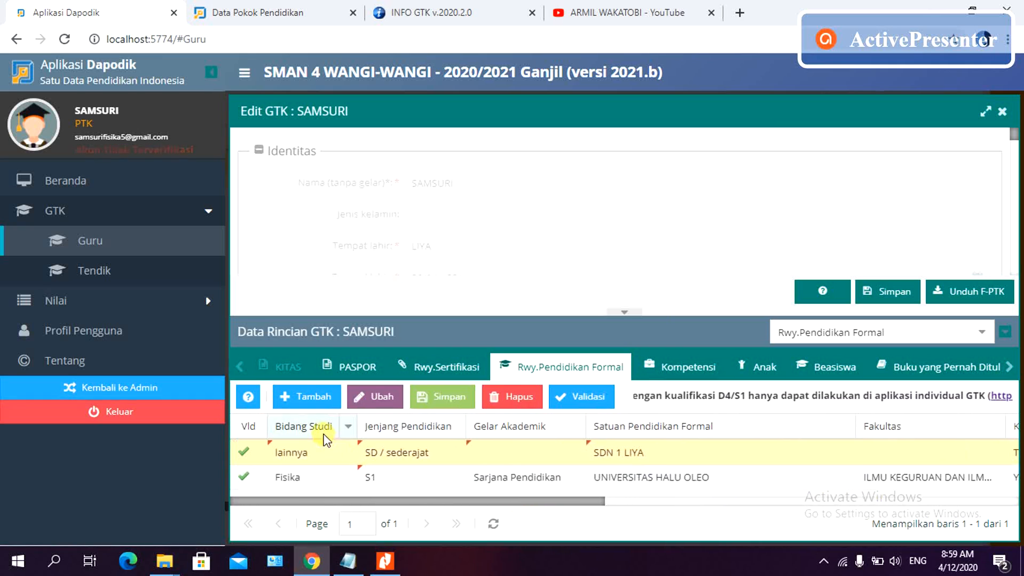
- Add another education row with Bidang Studi lainnya and Jenjang SMP / sederajat
click(313, 399)
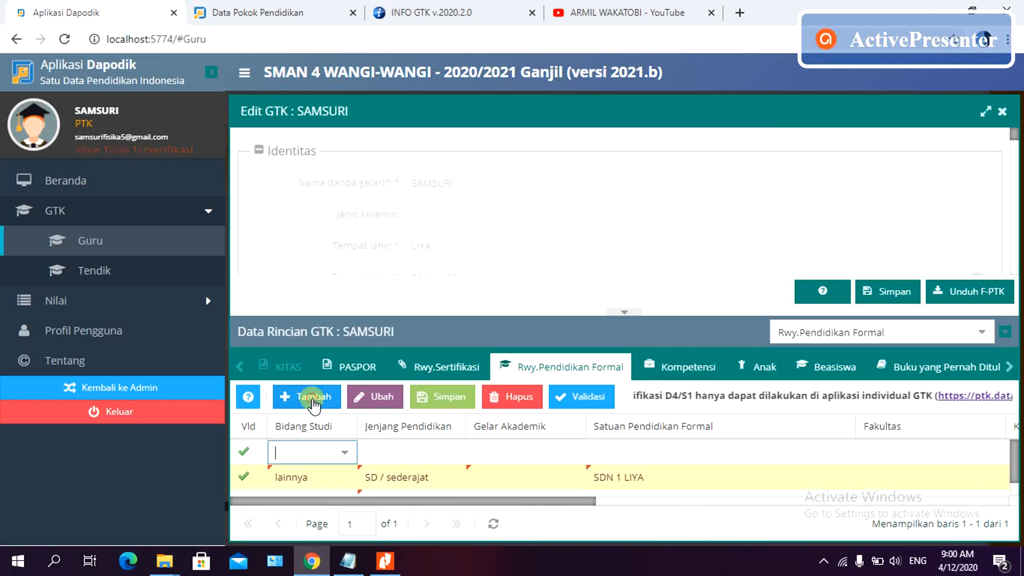
click(344, 453)
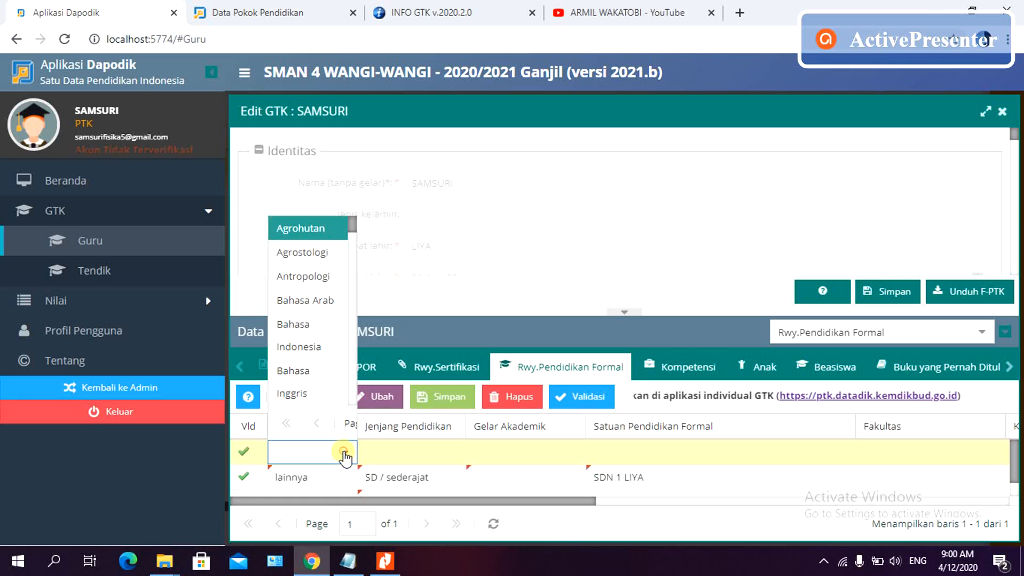
drag(351, 227, 366, 334)
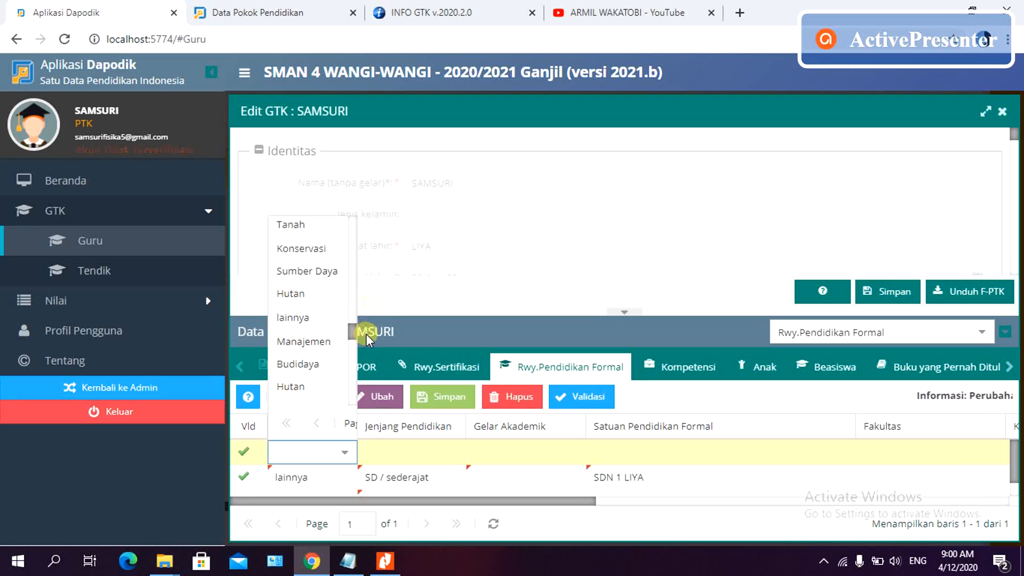
click(320, 317)
click(431, 458)
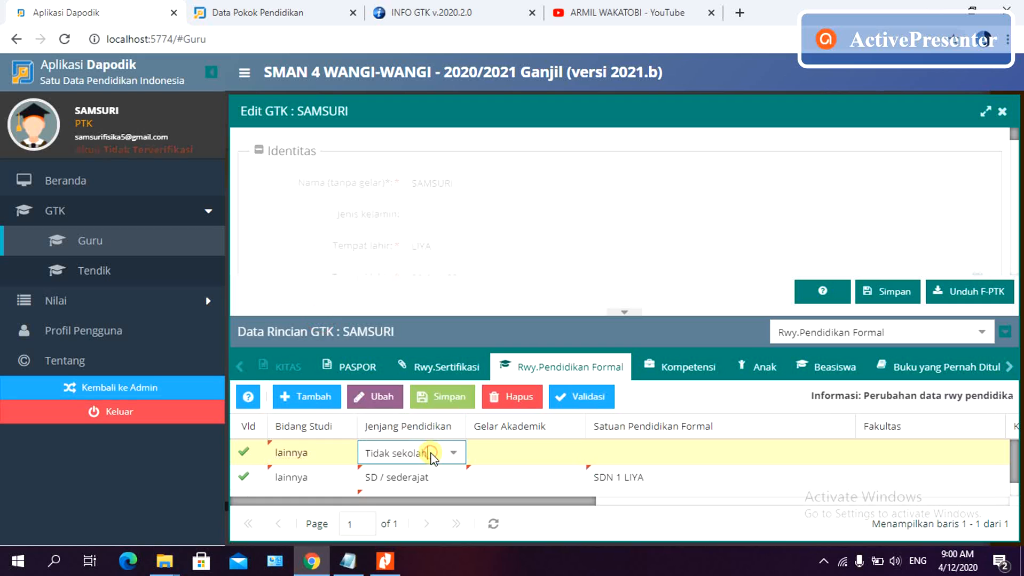
click(456, 453)
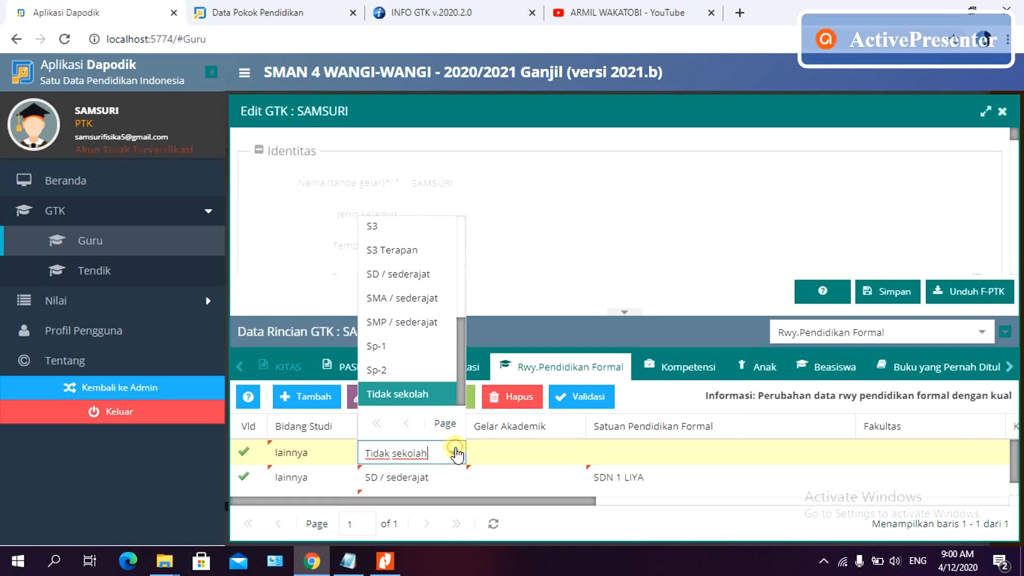
mouse_move(463, 342)
mouse_down()
mouse_move(457, 282)
mouse_move(460, 325)
mouse_up()
click(402, 359)
click(526, 454)
- Enter school SMP NEGERI 1 WANGI-WANGI SELATAN, entry year 2005, graduation year 2008
click(626, 452)
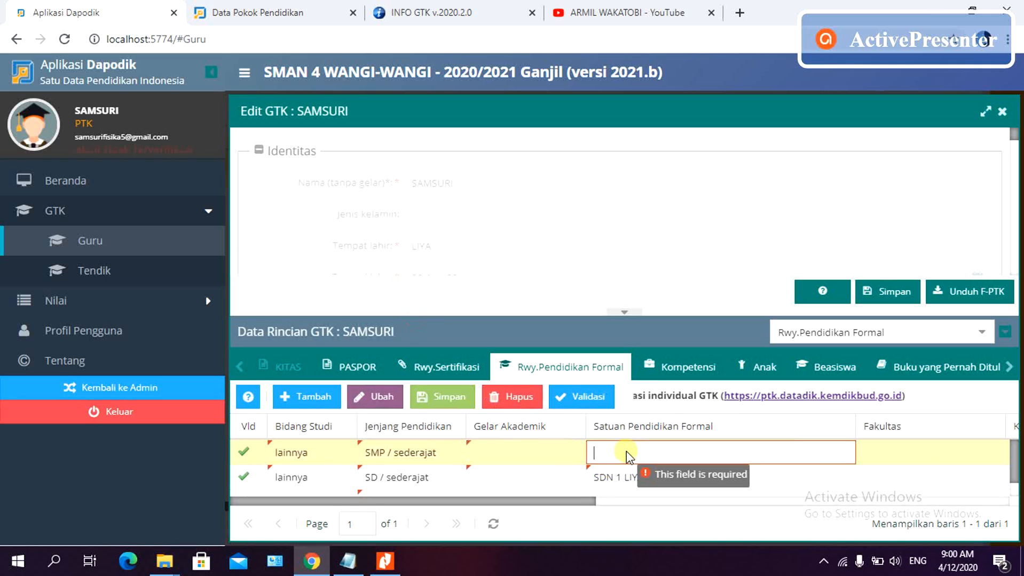
text(SMPN 1 WANGI-WANGI )
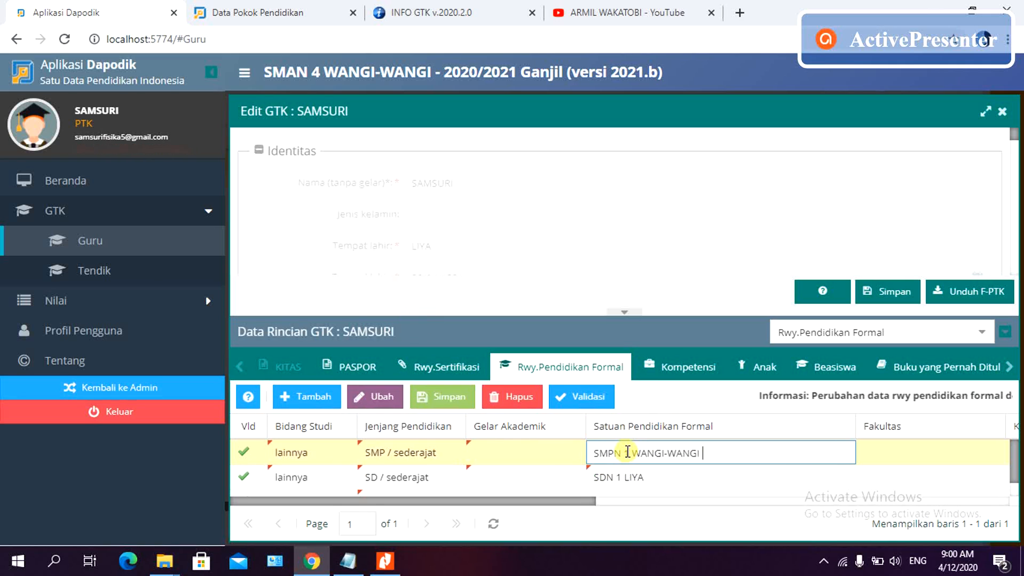
text(SELATAN)
text(EGERI)
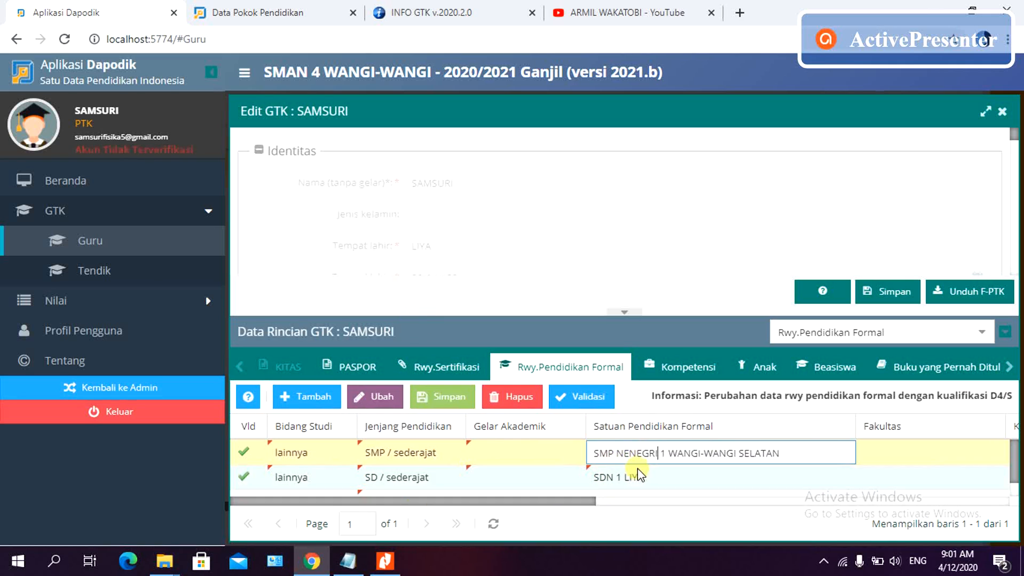
drag(569, 502, 886, 505)
click(702, 455)
click(800, 447)
click(865, 452)
click(874, 448)
click(874, 447)
click(875, 448)
click(682, 454)
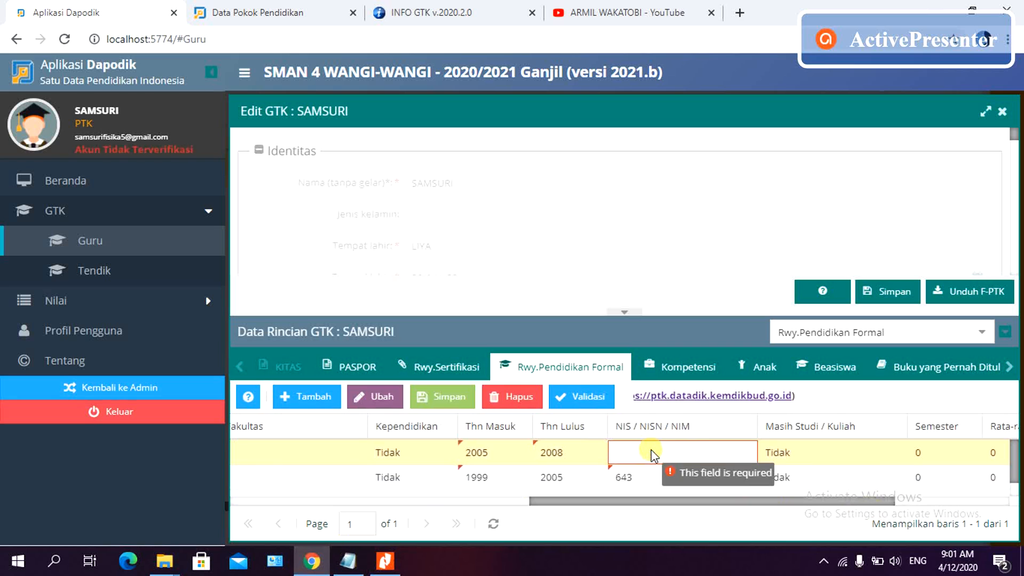
- Enter the SMP row's student number, then add a row with lainnya and SMA / sederajat
text(2389)
drag(704, 502, 414, 518)
click(314, 401)
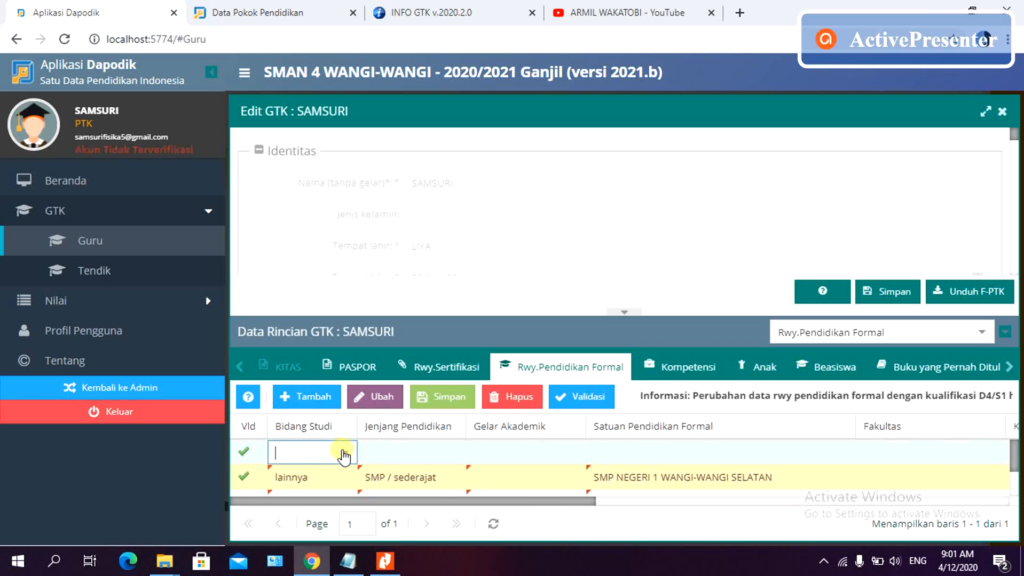
click(343, 456)
click(304, 237)
click(411, 452)
click(457, 453)
click(395, 302)
click(519, 452)
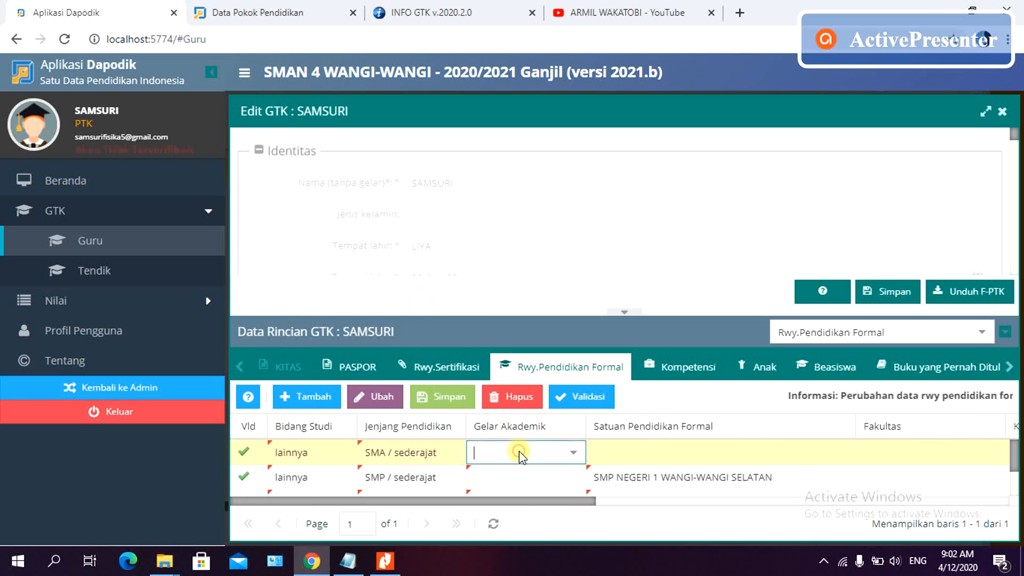
- Fill the SMA row: SMA NEGERI 2 WANGI-WANGI, 2008 to 2011, plus its student number
click(632, 448)
text(SMA NEGERI 2 WANG)
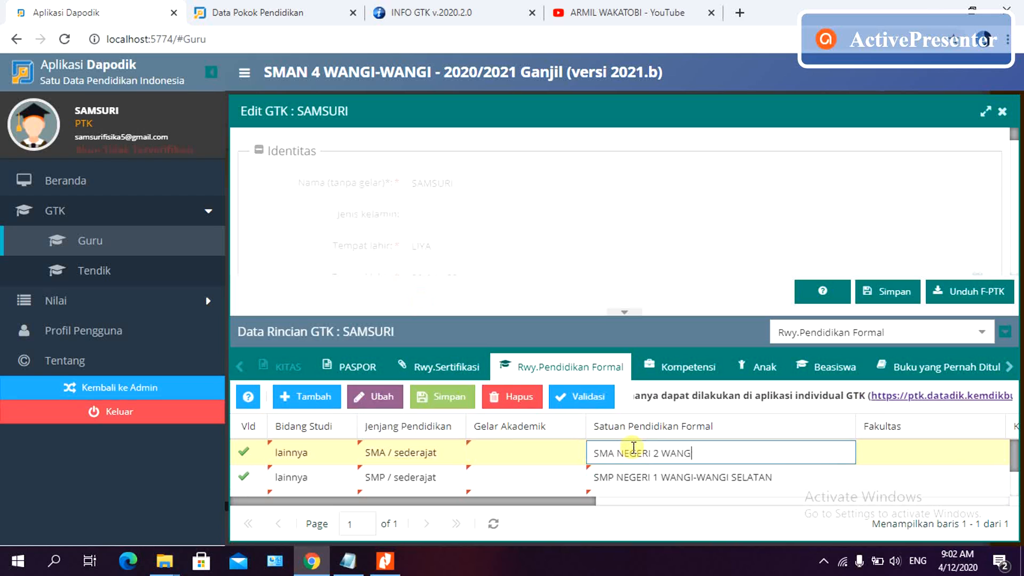
text(I-WANGI)
drag(575, 501, 796, 507)
click(675, 451)
click(801, 449)
click(801, 449)
click(802, 449)
click(802, 449)
click(802, 449)
click(801, 449)
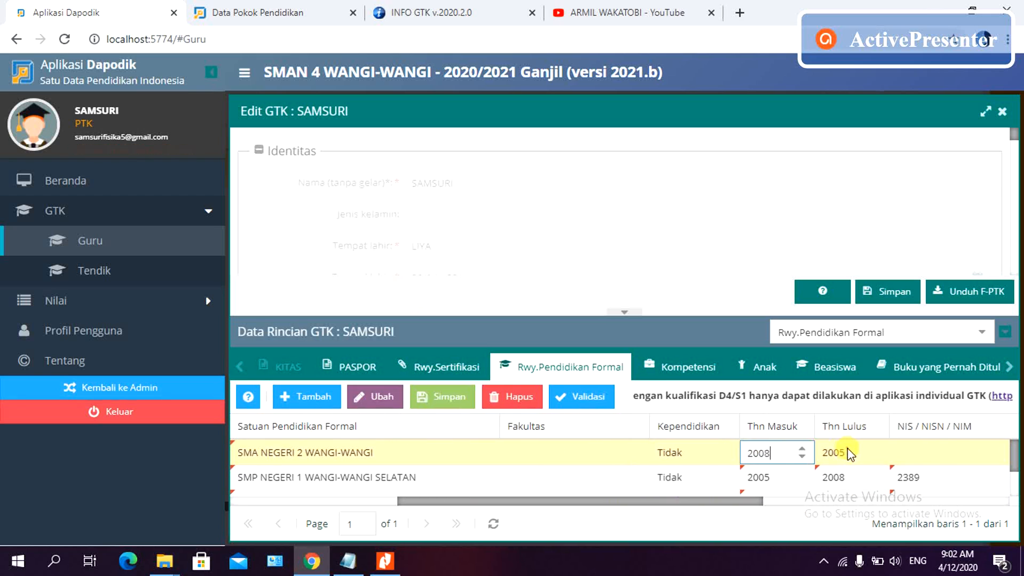
click(850, 454)
triple_click(876, 449)
triple_click(876, 449)
click(779, 453)
drag(738, 503, 550, 507)
text(0500)
mouse_move(1011, 453)
mouse_down()
mouse_move(1020, 488)
mouse_move(1017, 435)
mouse_up()
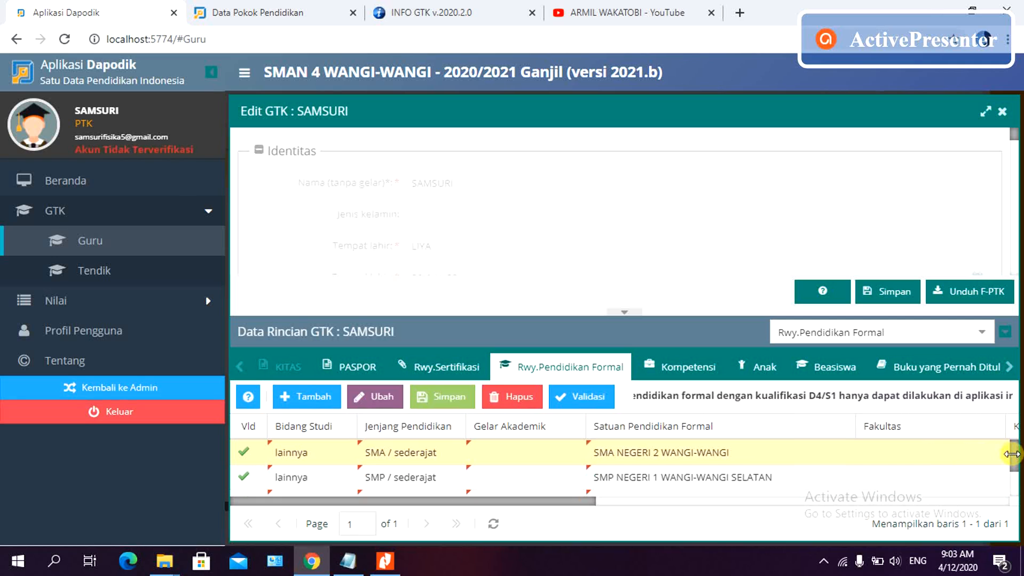
- Review the SD, SMP, SMA and S1 rows and save them with Simpan
drag(1009, 454, 1017, 494)
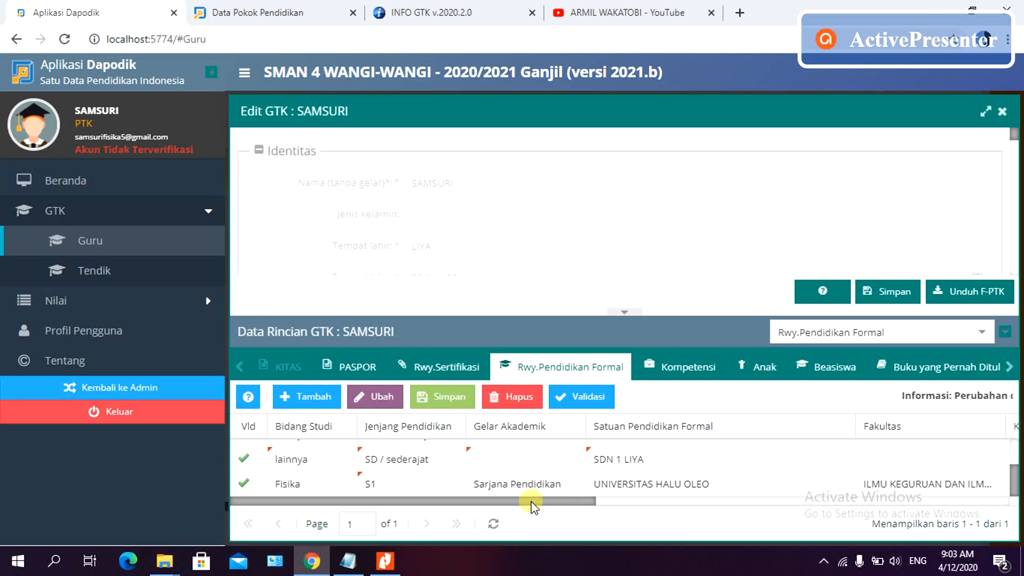
click(432, 398)
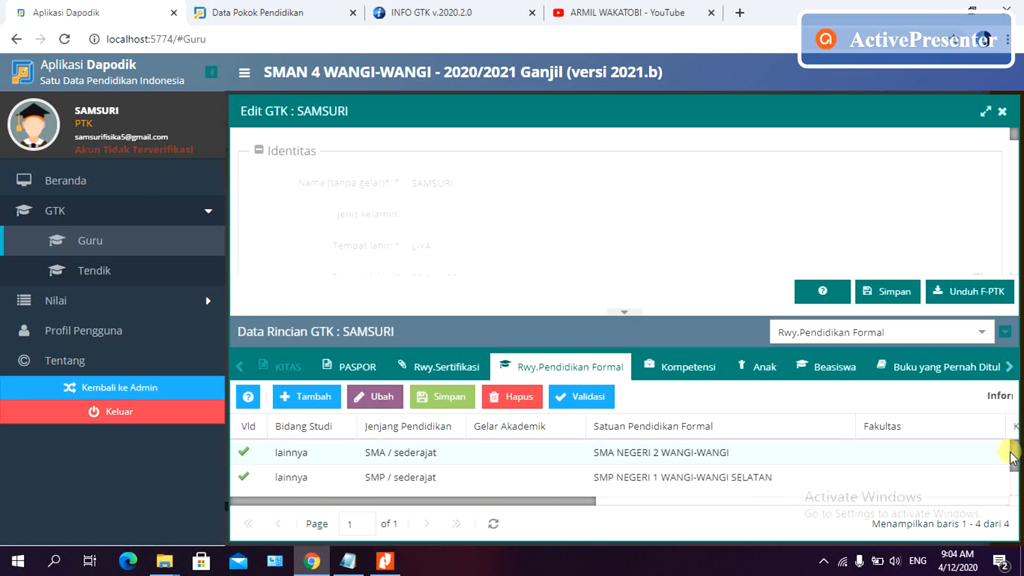
mouse_move(1012, 458)
mouse_down()
mouse_move(1021, 481)
mouse_move(1019, 451)
mouse_up()
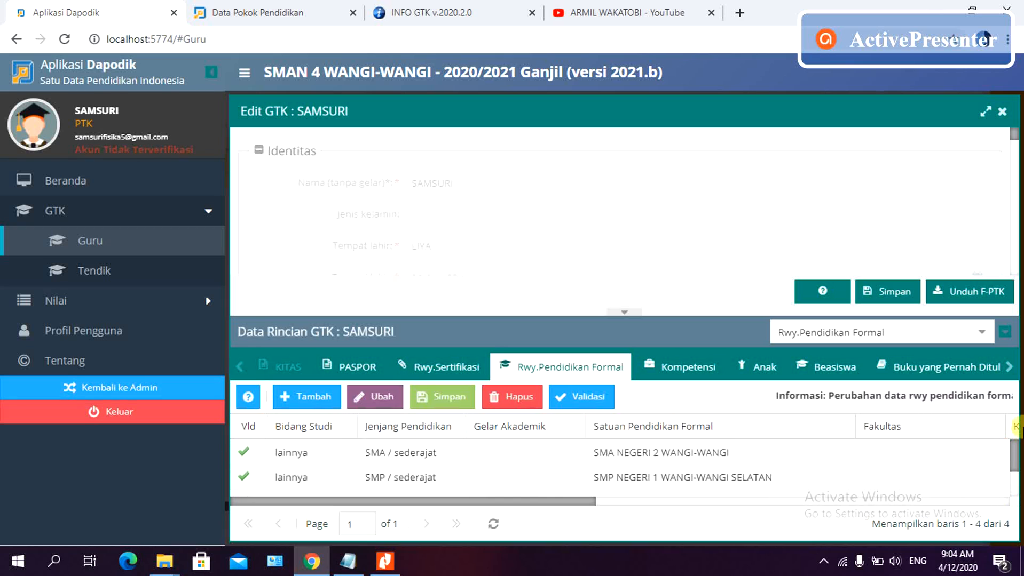
mouse_move(555, 504)
mouse_down()
mouse_move(683, 520)
mouse_move(544, 512)
mouse_up()
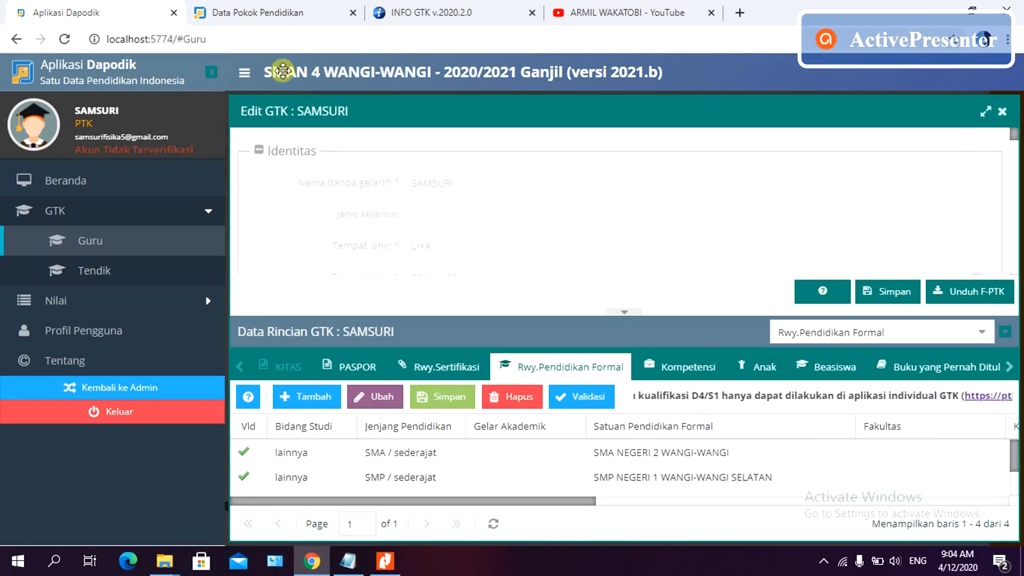
- Sign in to the PTK Dapodik portal through SSO using the saved e-mail and the account password
click(259, 13)
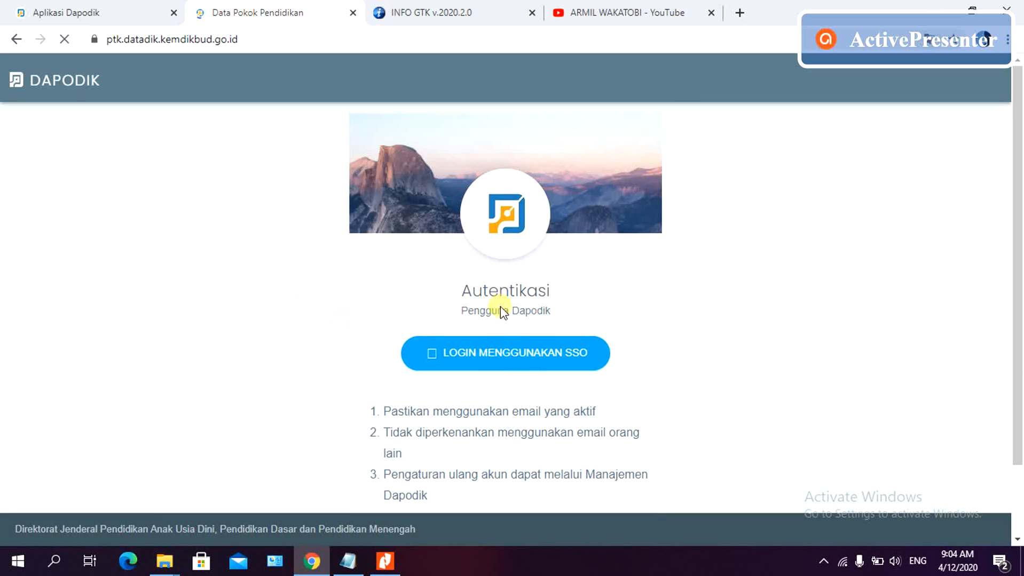
click(489, 350)
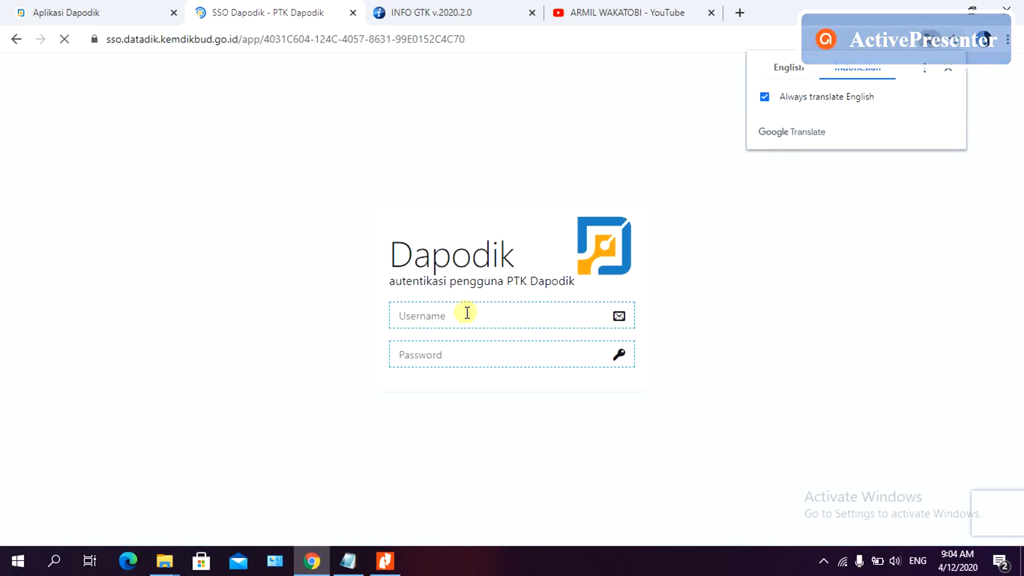
click(464, 314)
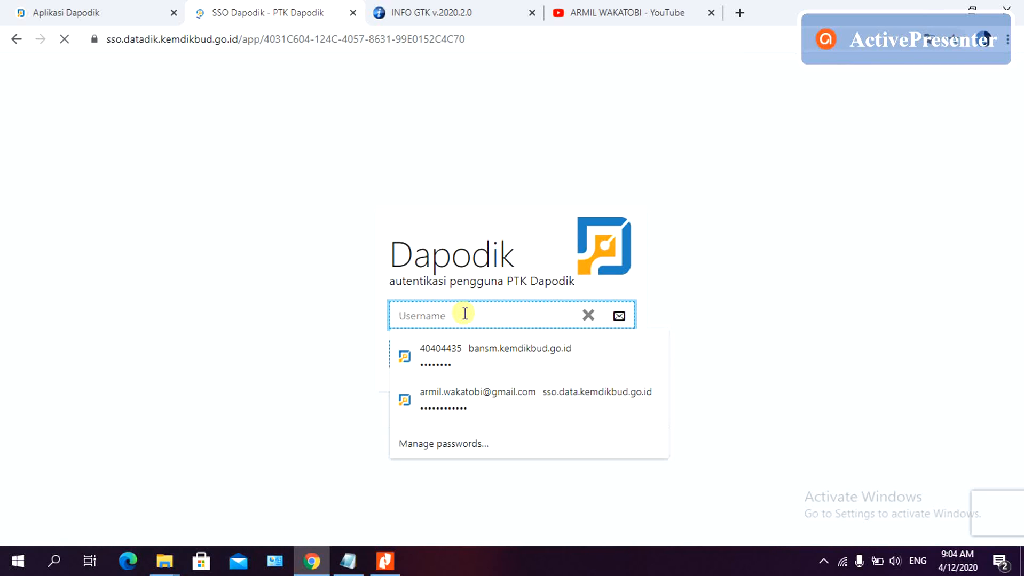
text(S)
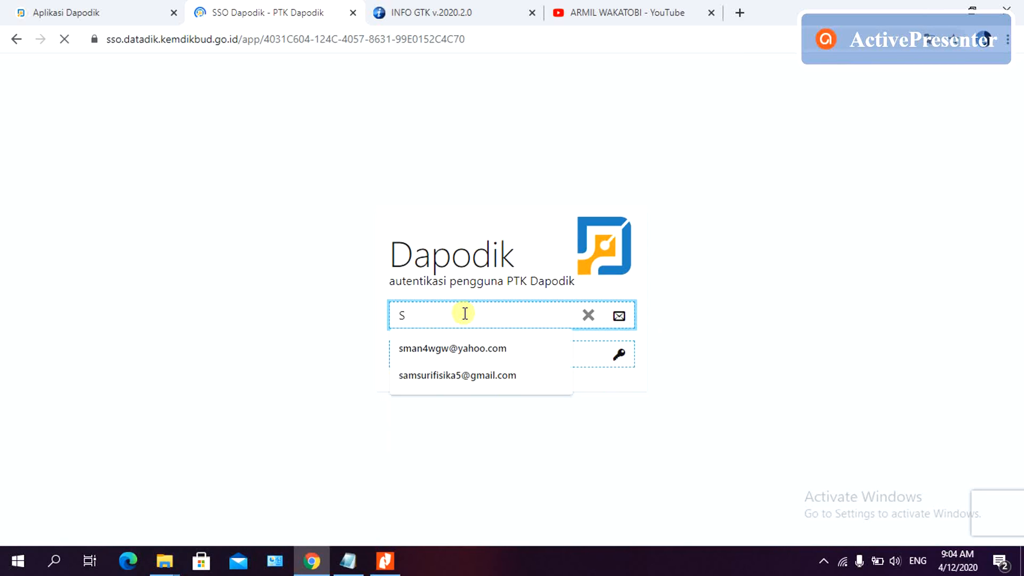
click(463, 374)
click(459, 354)
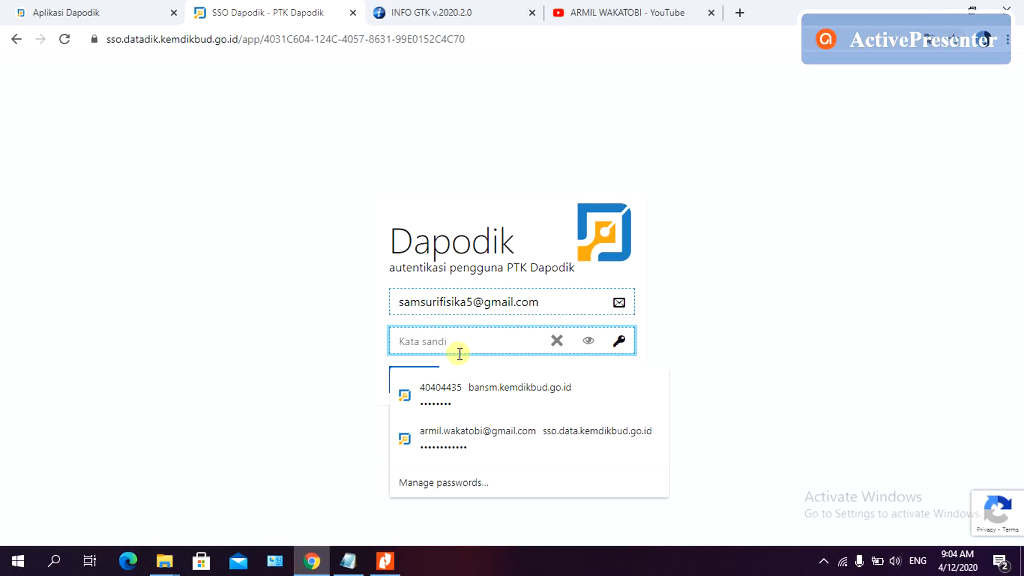
text(s)
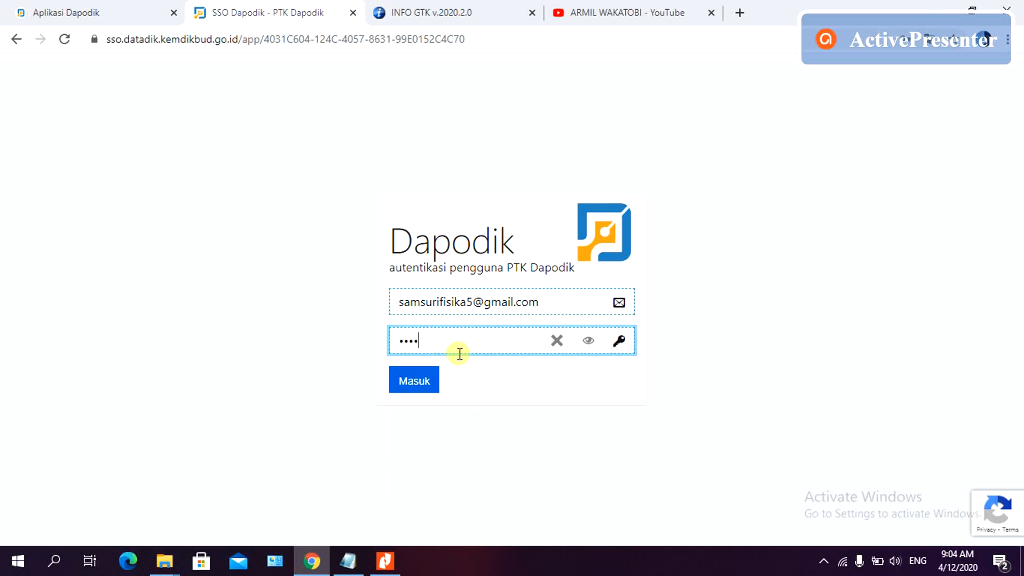
click(415, 382)
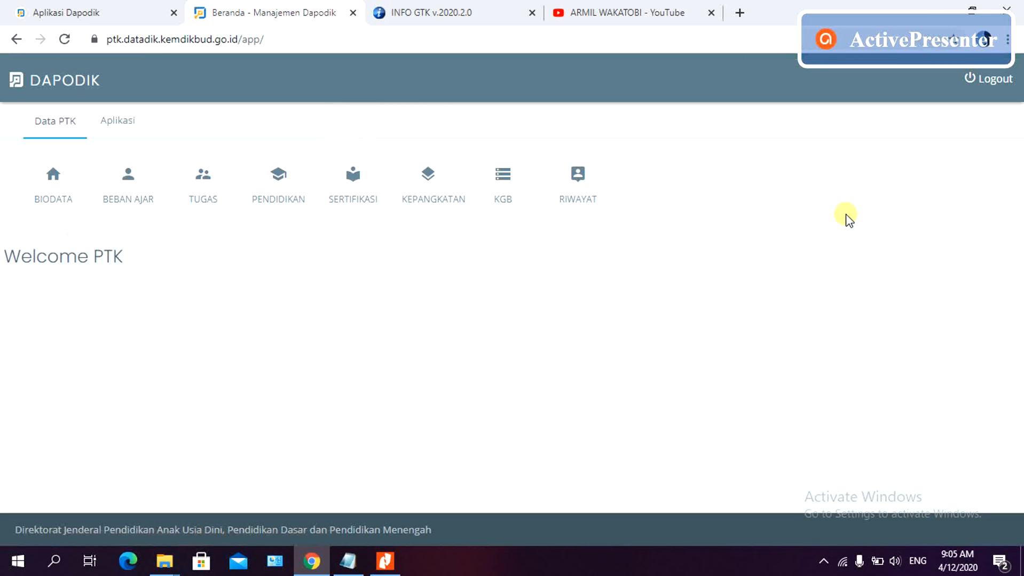
- Review the PENDIDIKAN history (a single SMA / sederajat entry from Universitas Halu Oleo), then view the INFO GTK dashboard
click(286, 198)
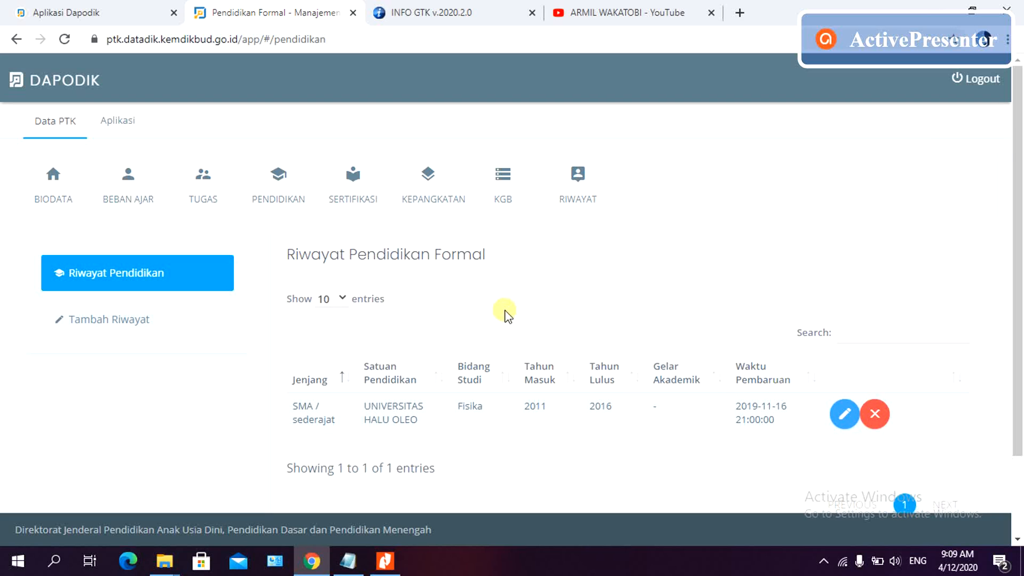
click(411, 6)
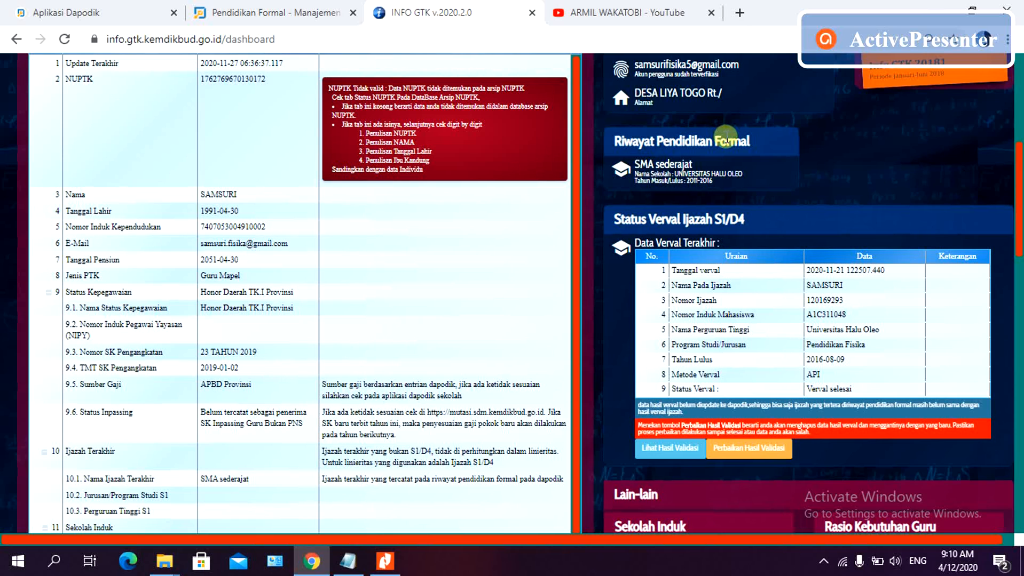
- Look back over the Dapodik application and the portal's formal education page, then go to the YouTube channel videos page
click(110, 7)
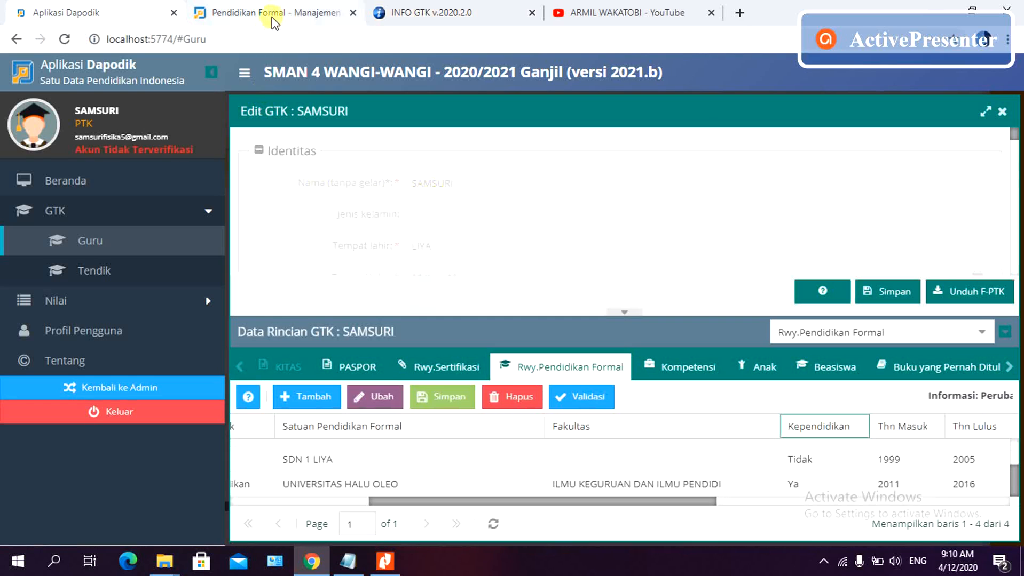
click(273, 15)
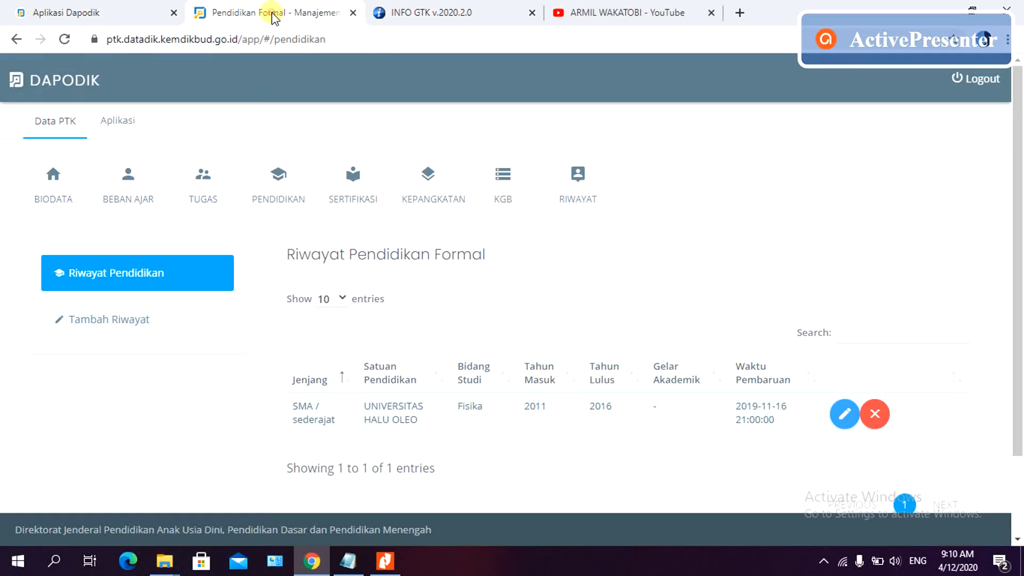
click(622, 6)
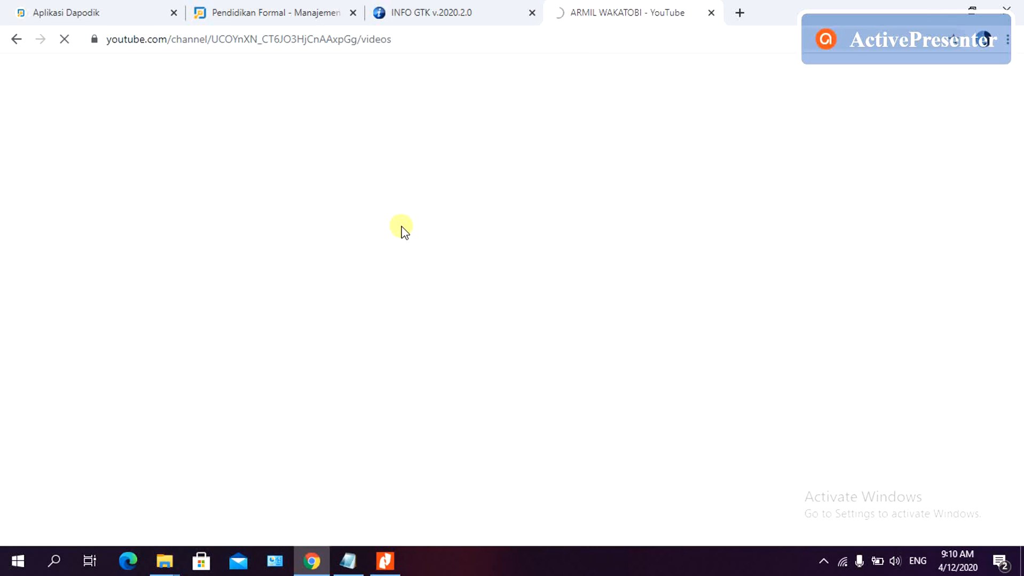